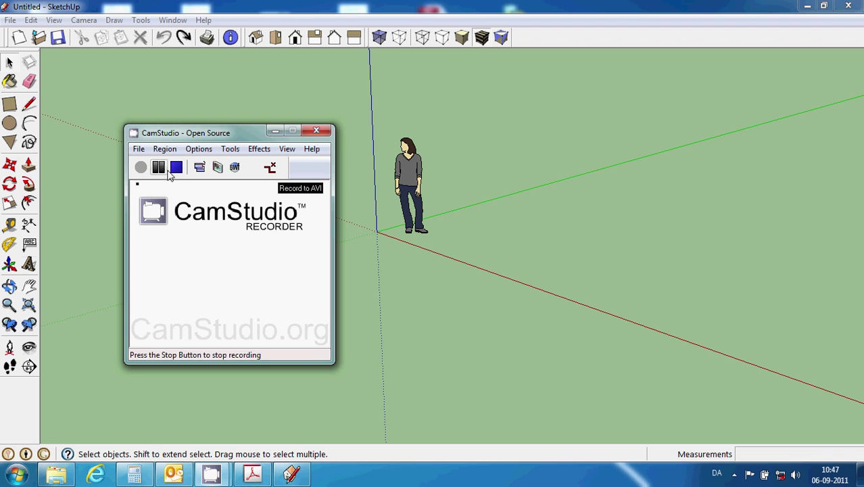
Hide the recorder window and delete the default standing figure, leaving only the axes
left_click(276, 130)
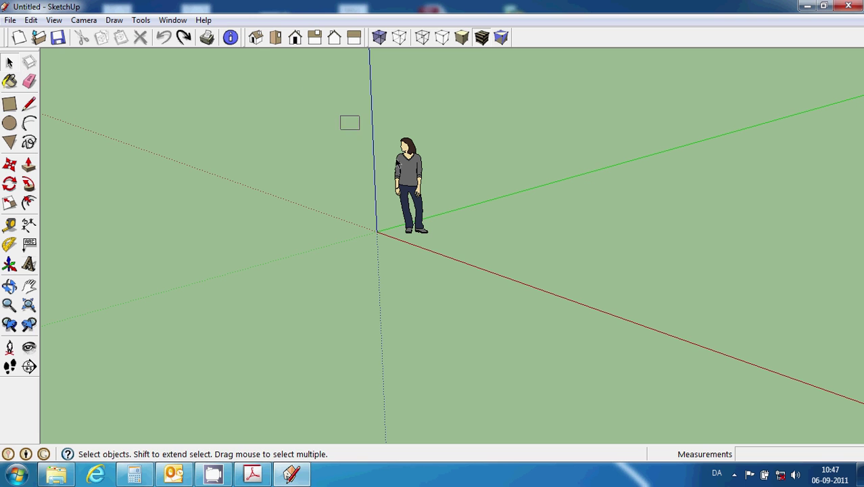
left_click_drag(360, 129, 481, 269)
key("Delete")
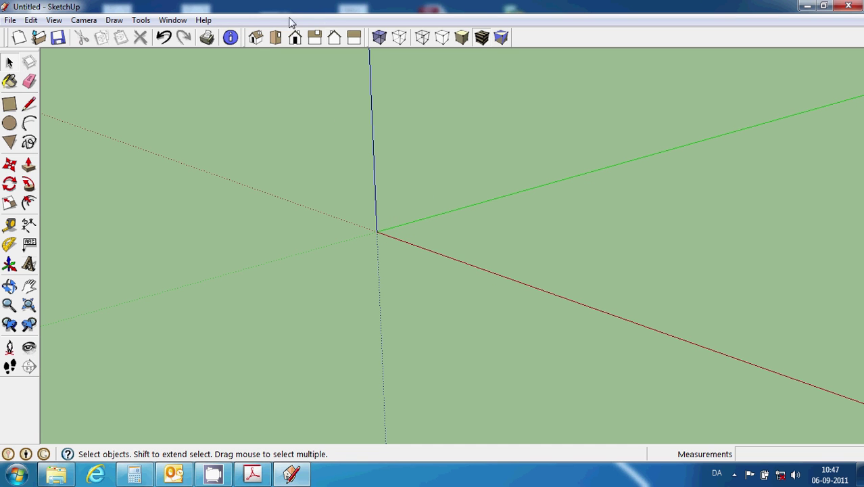
Switch to Top view and confirm units are Decimal millimetres at 0,0000mm precision
left_click(275, 37)
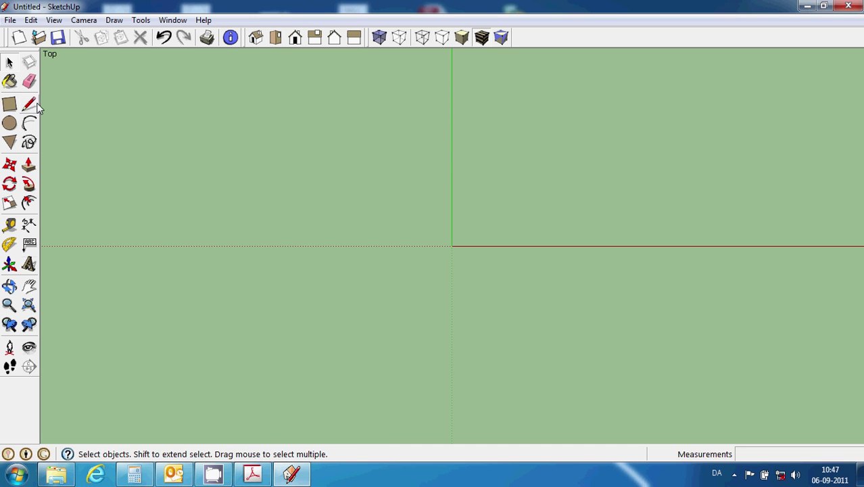
left_click(230, 38)
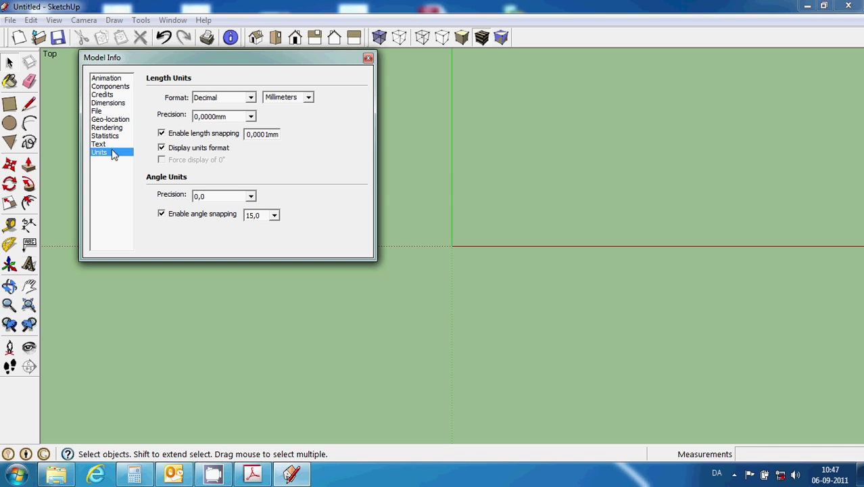
left_click(252, 98)
left_click(232, 119)
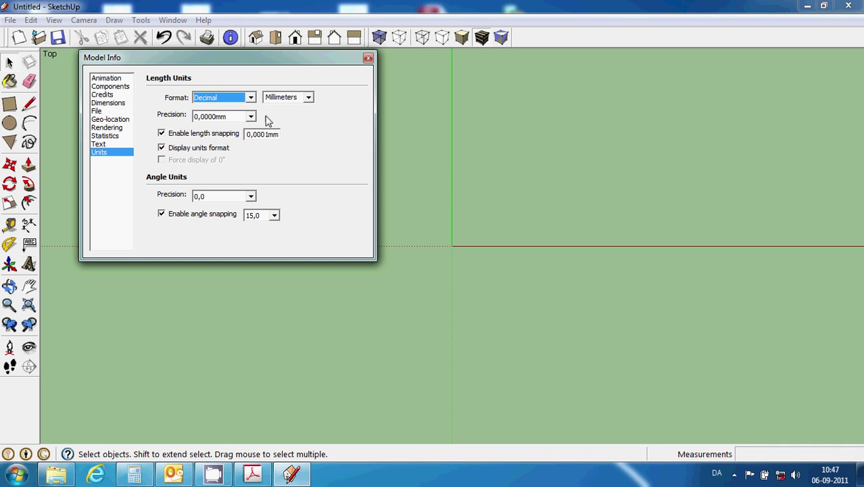
left_click(368, 59)
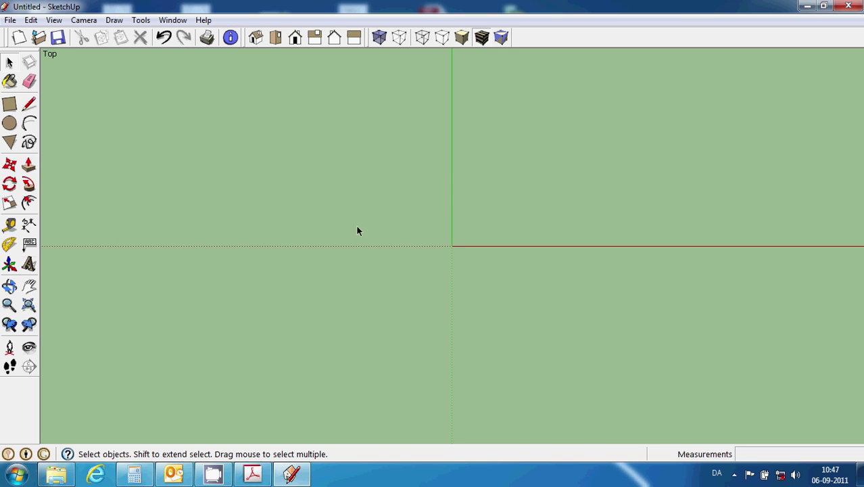
Draw a test line along the red axis across the origin with a typed length
left_click(28, 103)
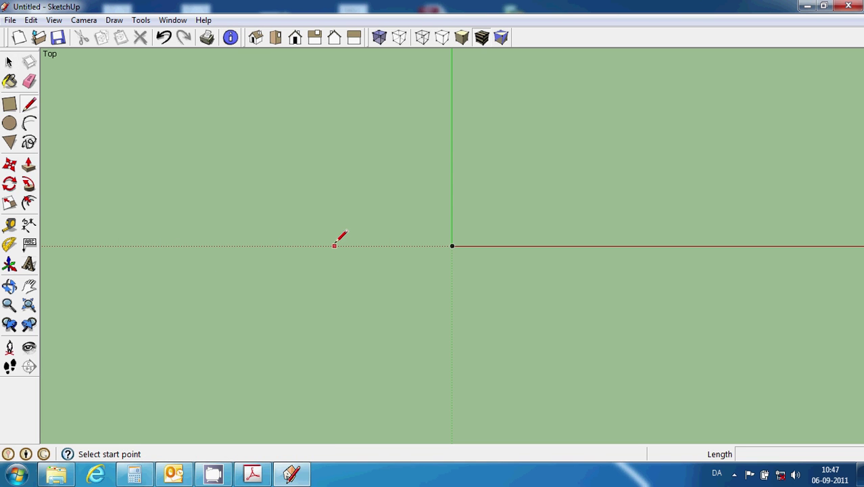
left_click(332, 245)
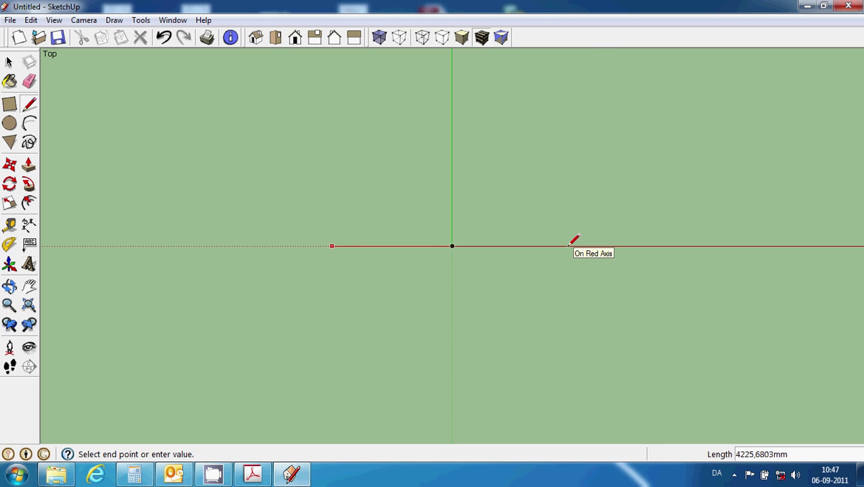
left_click(567, 245)
type("4000")
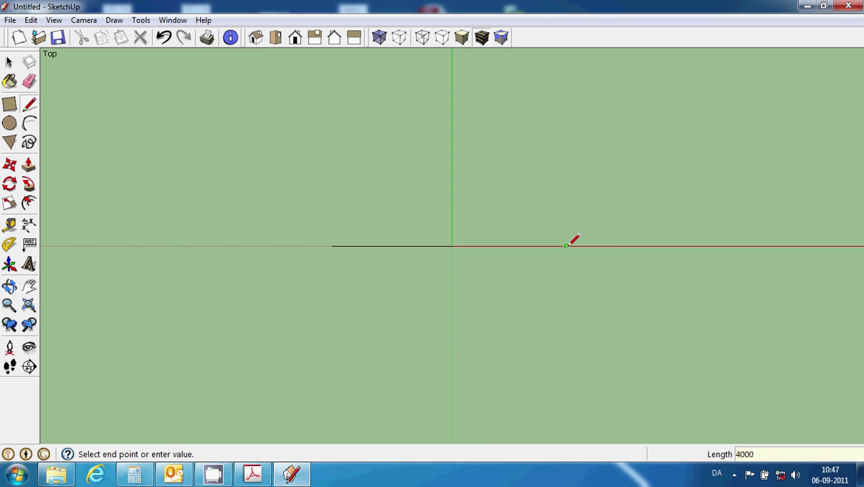
key("Return")
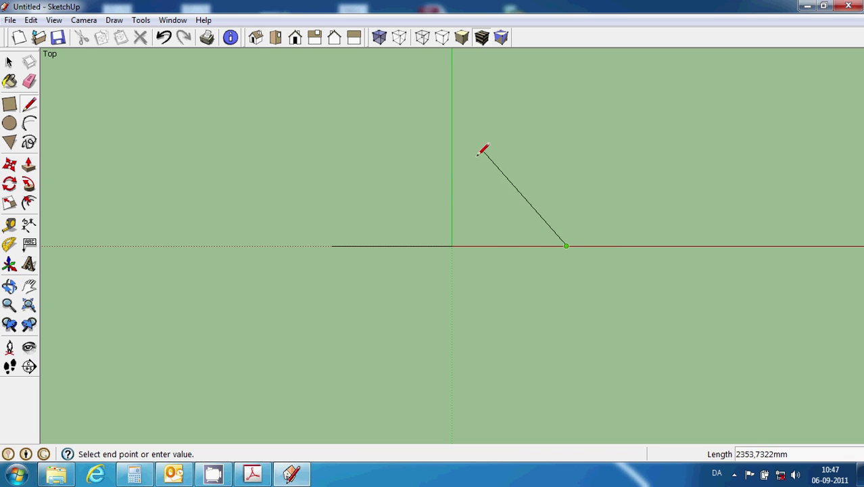
left_click(18, 61)
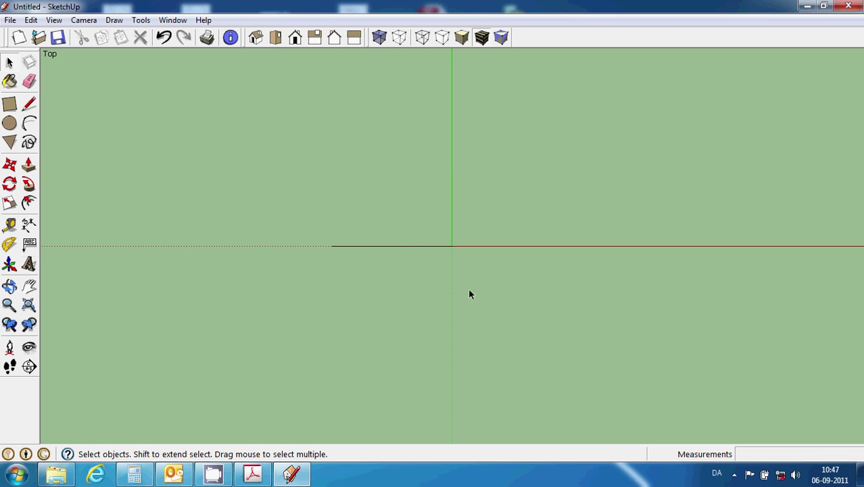
Check the test line's 4225,6803mm length in Entity Info, delete it, and move the panel aside
left_click(378, 247)
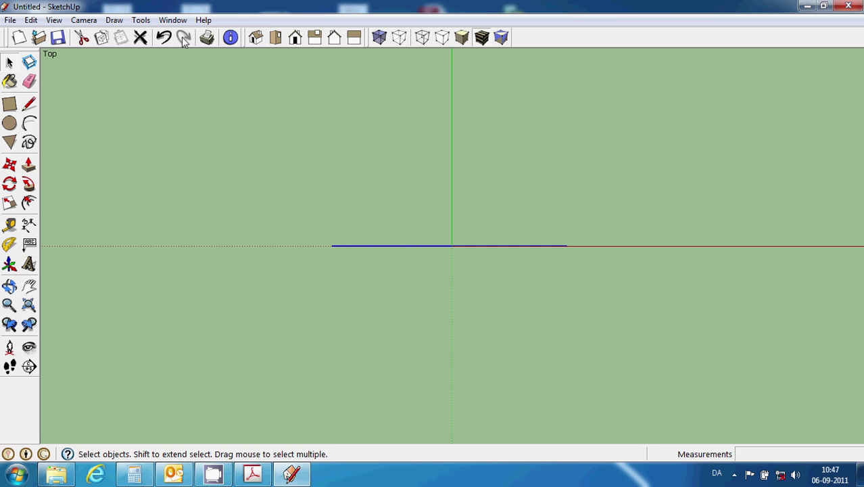
left_click(173, 19)
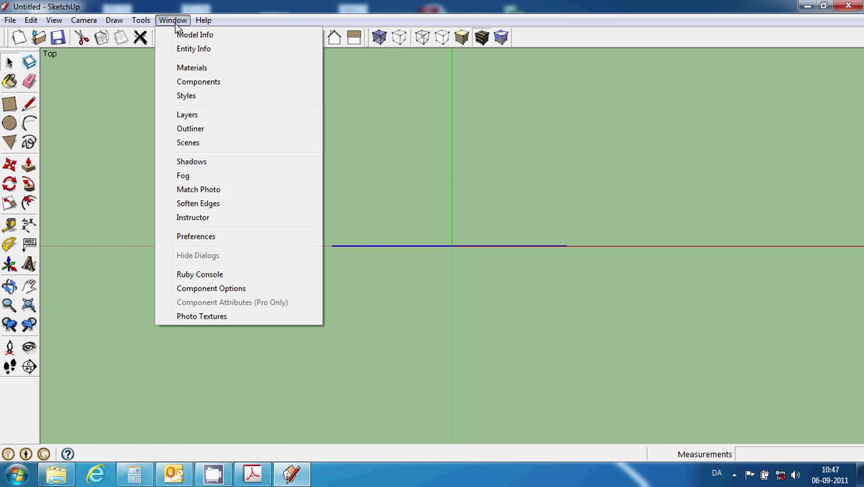
left_click(199, 54)
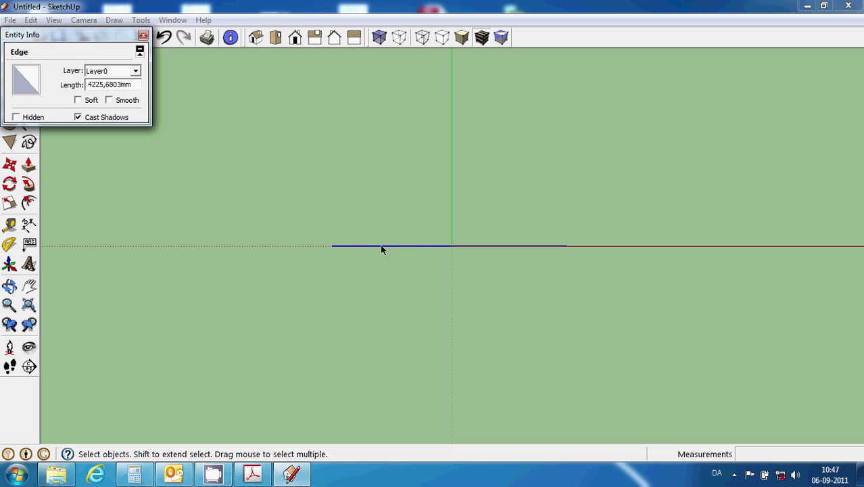
left_click(401, 250)
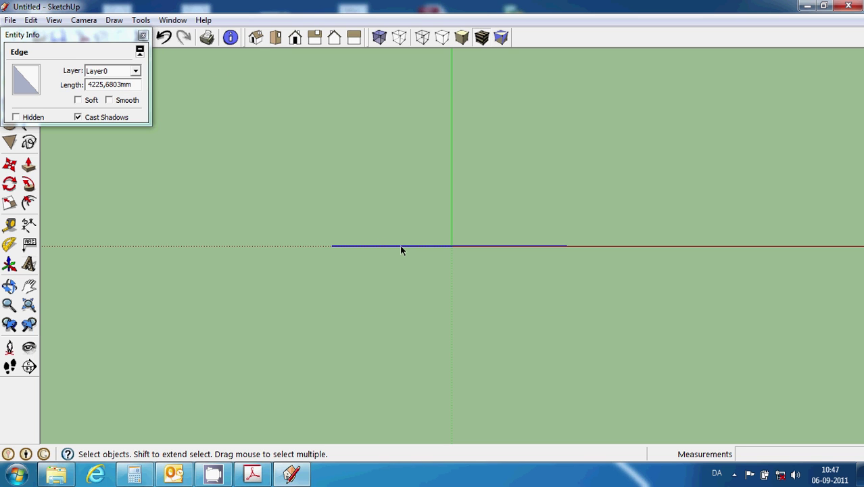
key("Delete")
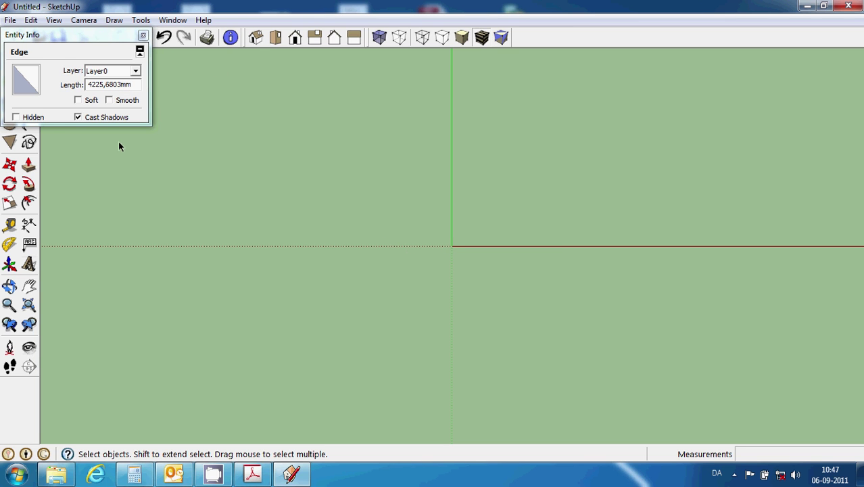
left_click_drag(56, 39, 796, 76)
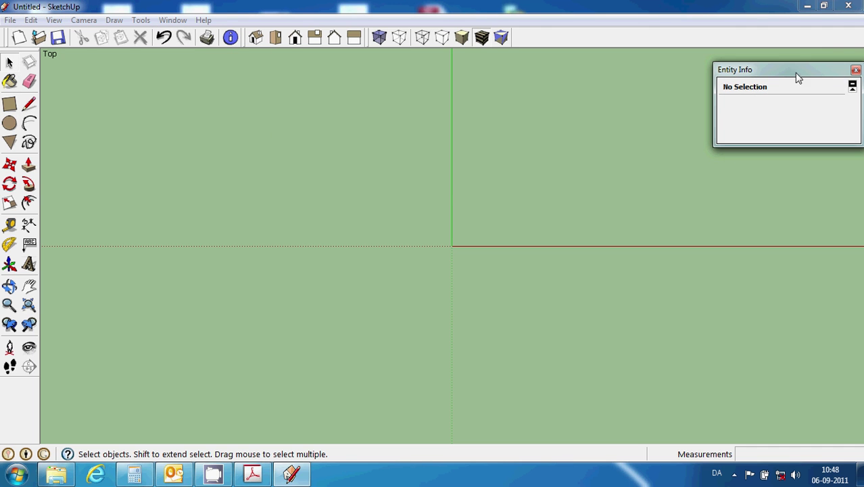
Draw a 4000 mm line along the red axis through the origin and select it
left_click(29, 104)
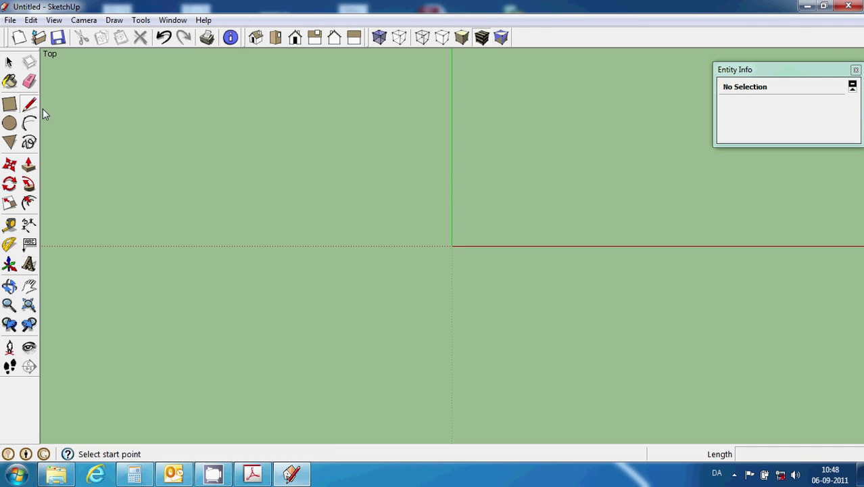
left_click(346, 246)
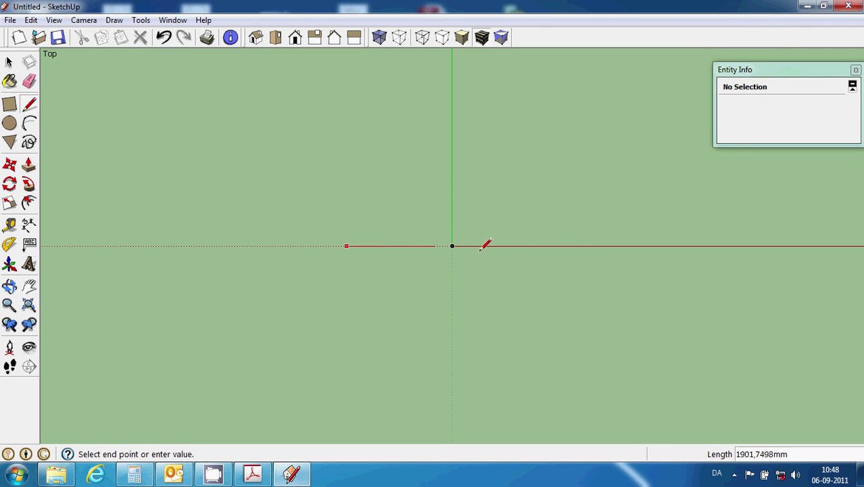
left_click(570, 246)
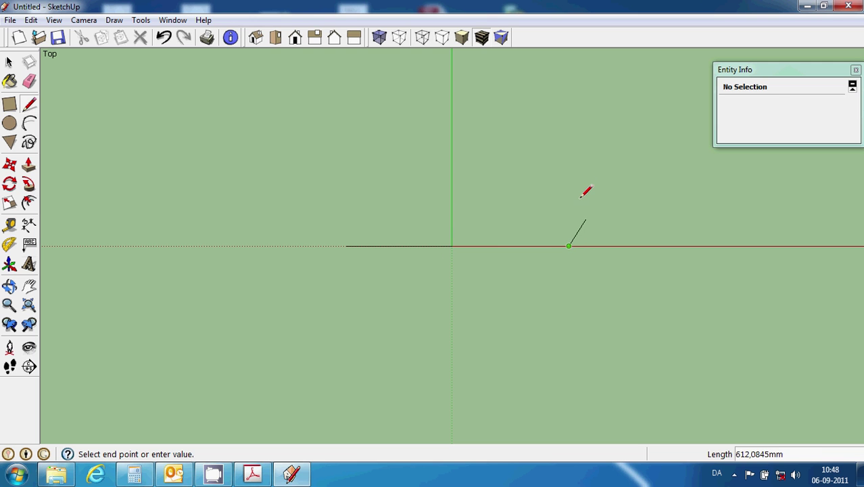
left_click(9, 62)
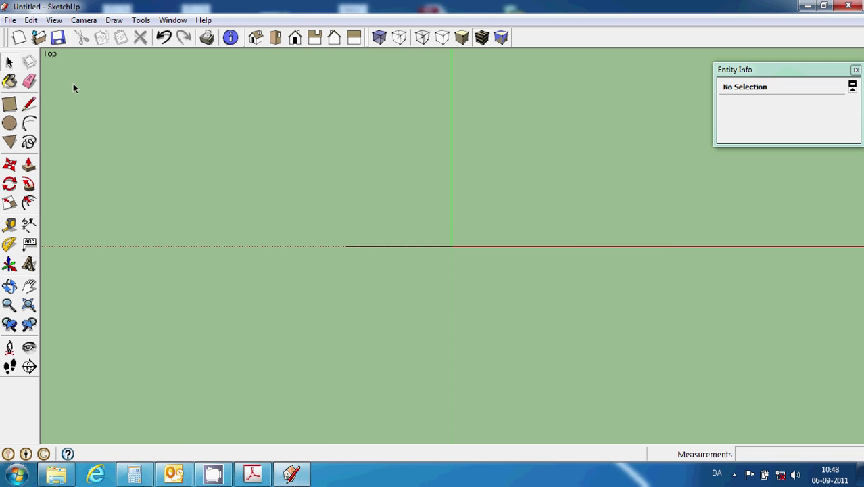
left_click(372, 247)
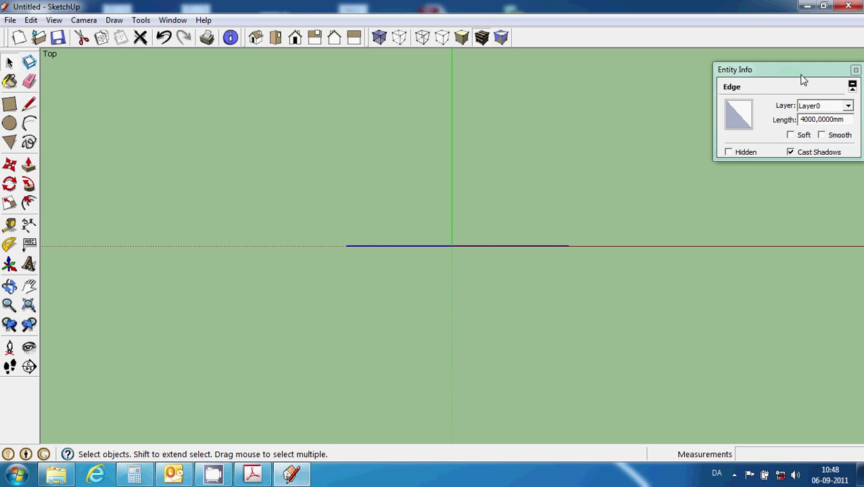
left_click_drag(803, 80, 709, 79)
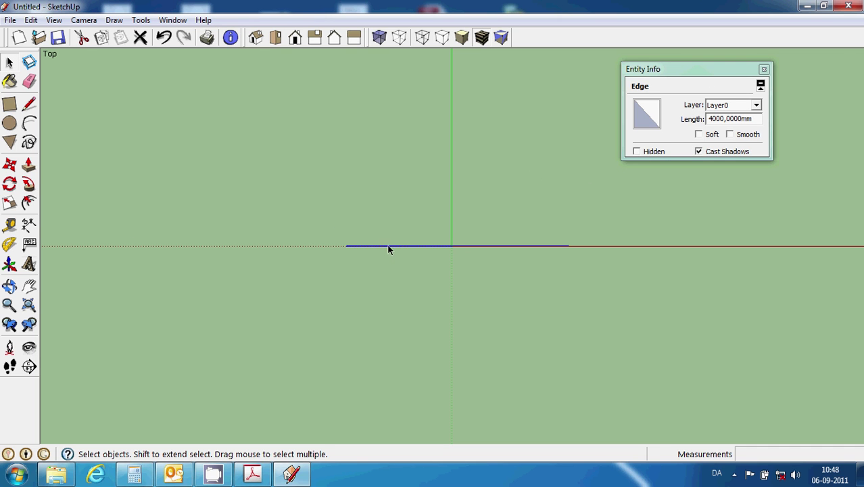
left_click(8, 185)
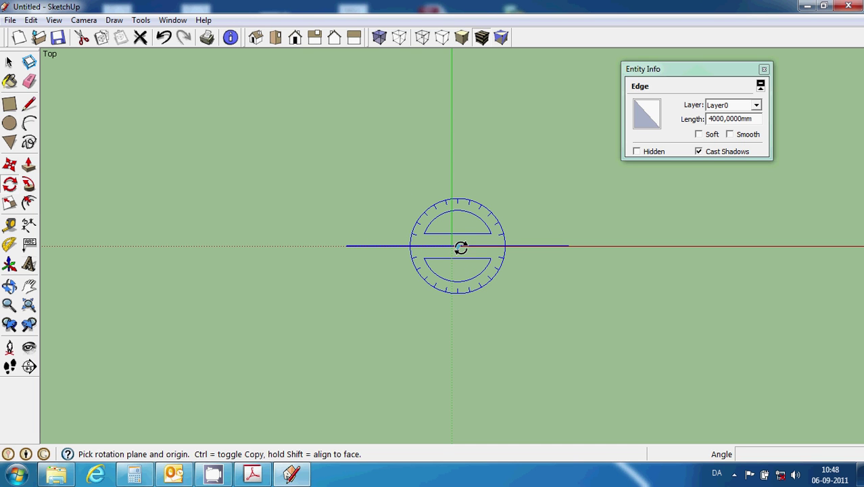
Rotate a copy of the line 90° about the origin onto the green axis, viewed in Iso
left_click(461, 248)
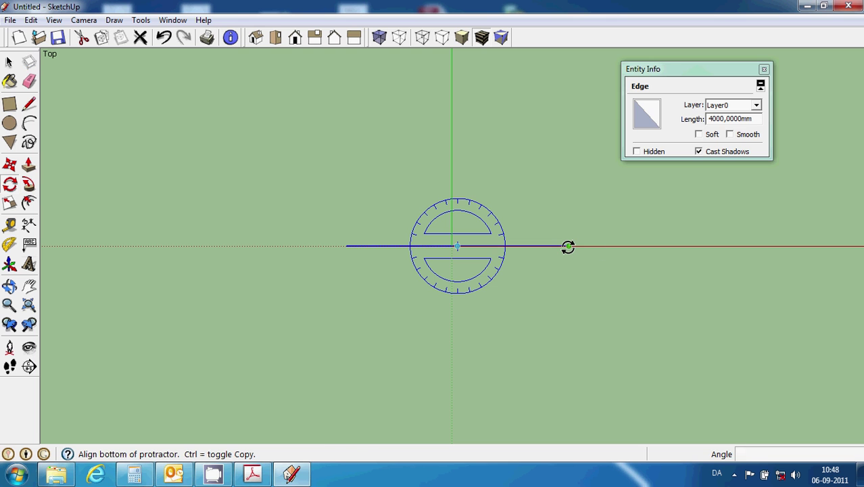
left_click(568, 247)
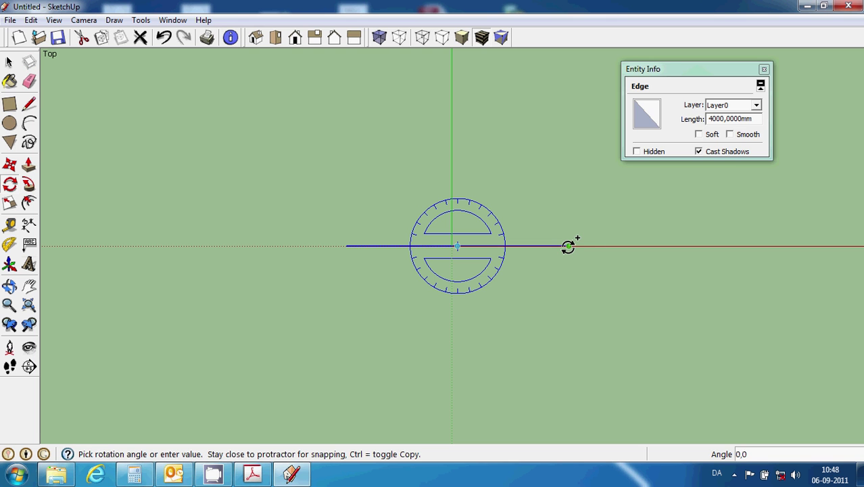
left_click(460, 125)
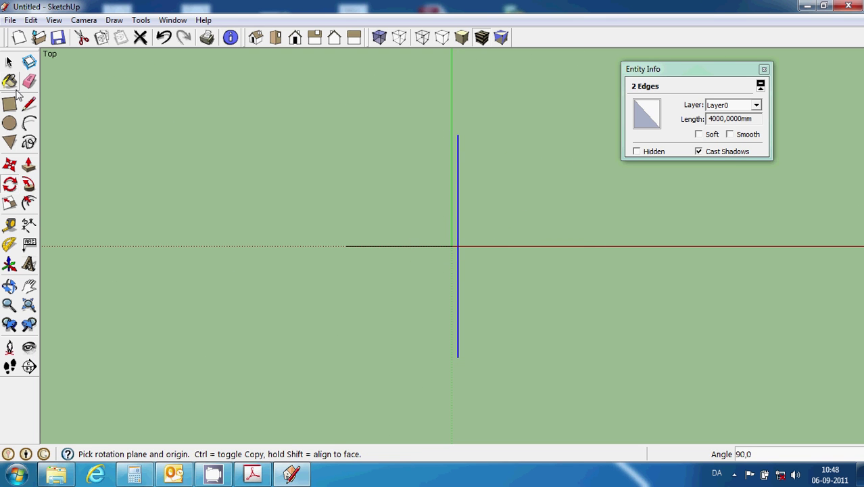
left_click(256, 38)
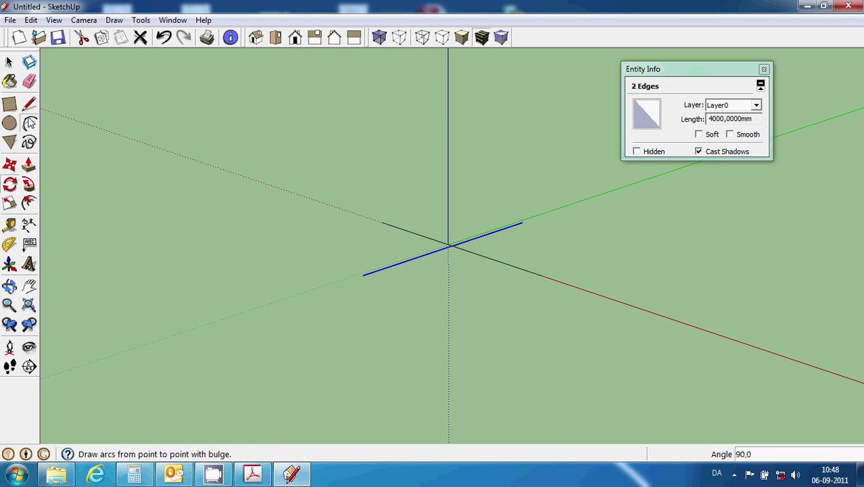
Draw the upper arc over the green-axis line with a 2000 mm bulge
left_click(29, 105)
left_click(365, 274)
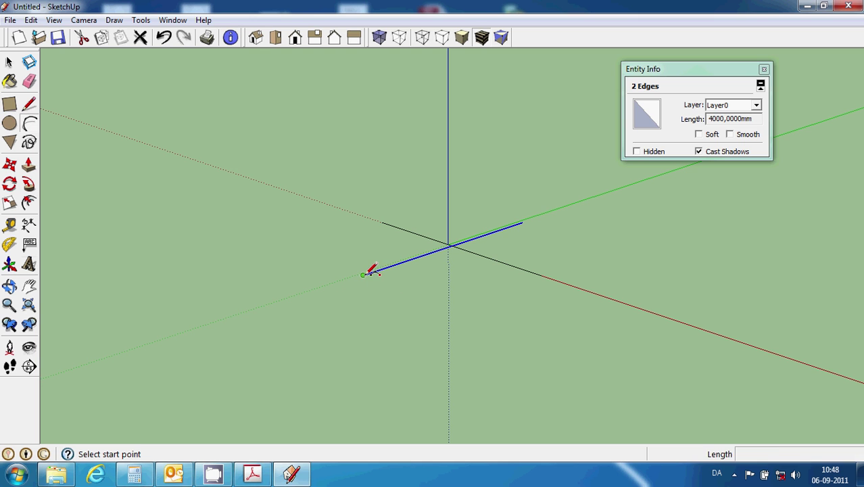
left_click(523, 221)
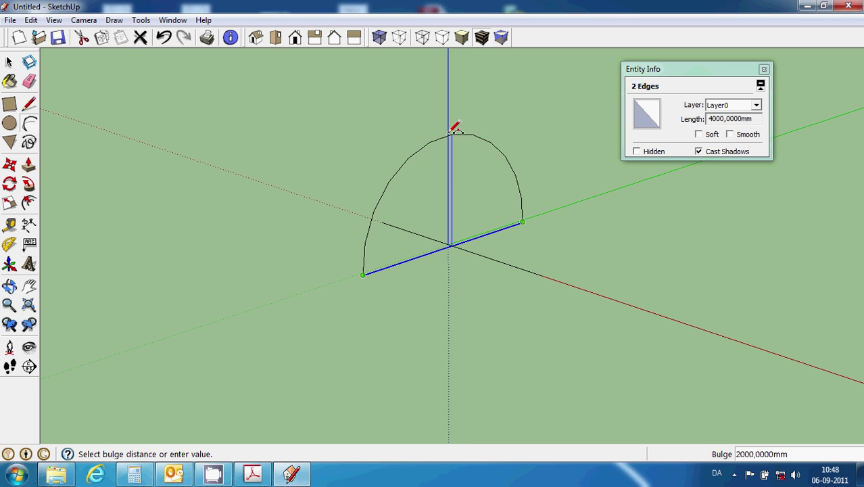
left_click(457, 118)
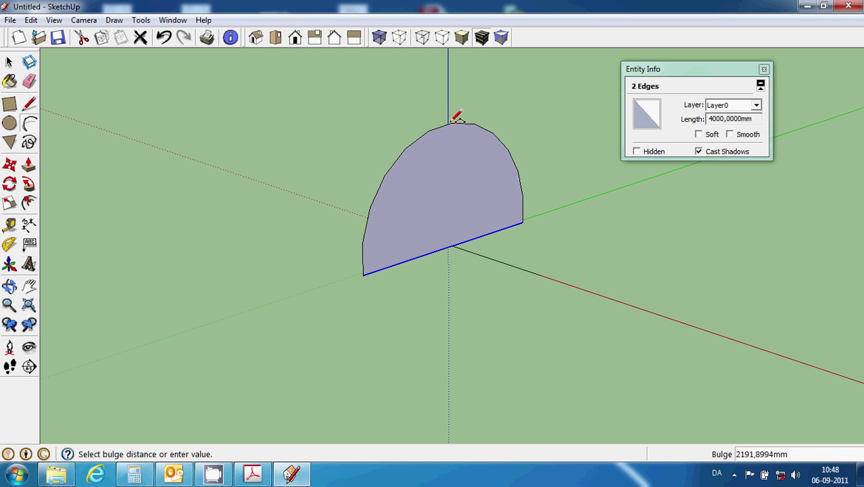
type("2000")
key("Return")
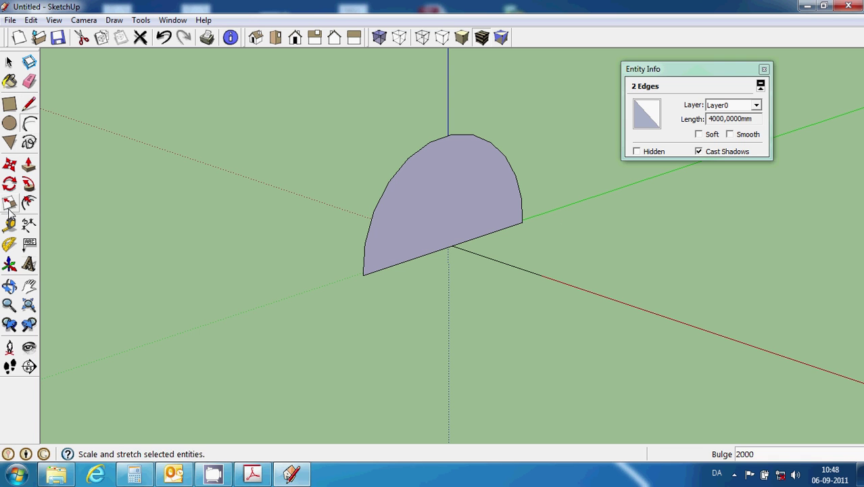
Draw the lower arc between the same endpoints with a 2000 mm bulge, closing the disc
left_click(363, 275)
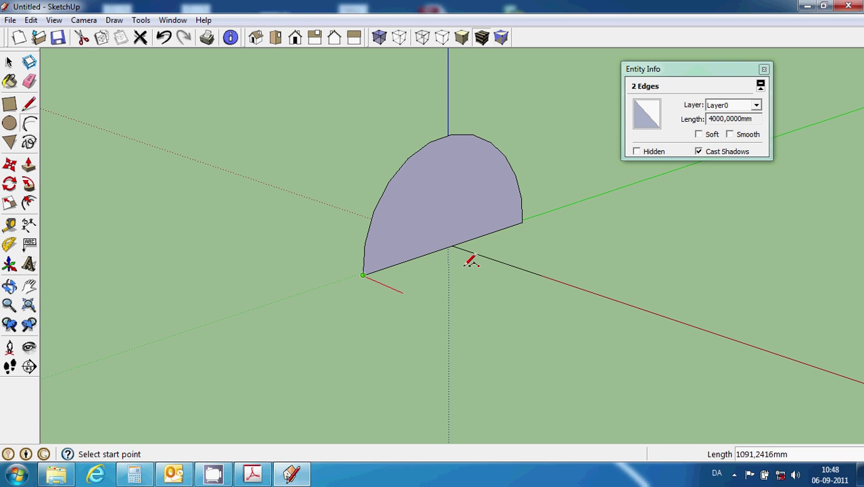
left_click(523, 222)
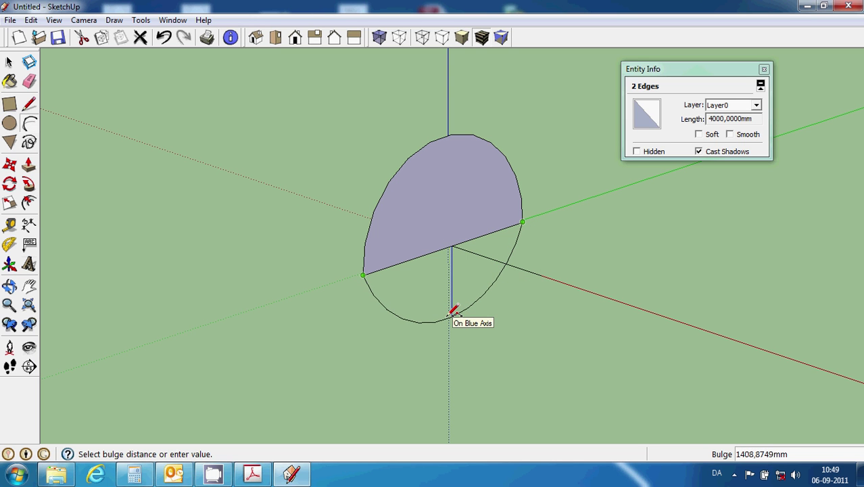
left_click(451, 314)
type("2000")
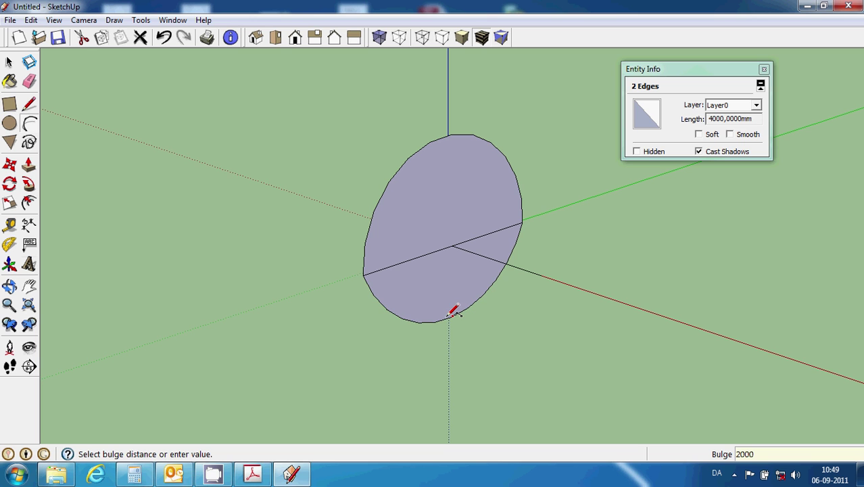
key("Return")
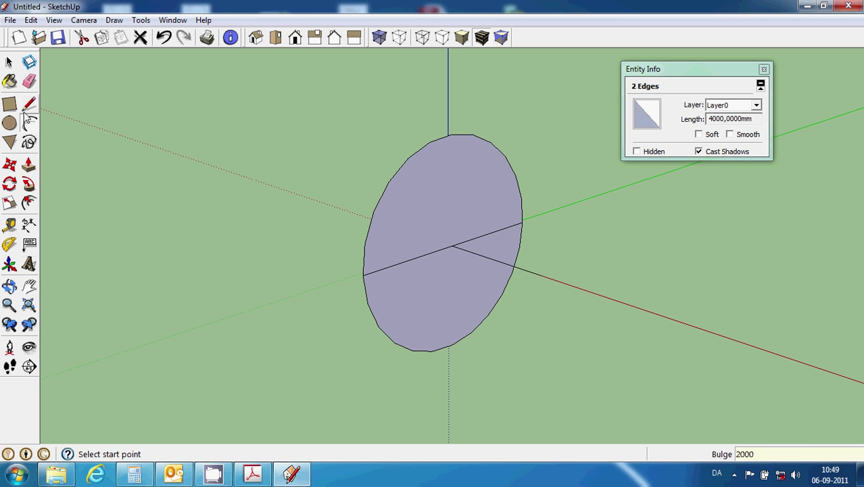
Orbit around the disc and place a 4000 mm arc chord between the red-axis line's endpoints
left_click(10, 286)
left_click_drag(208, 292, 332, 305)
mouse_move(267, 287)
left_mouse_down()
mouse_move(226, 278)
mouse_move(245, 285)
left_mouse_up()
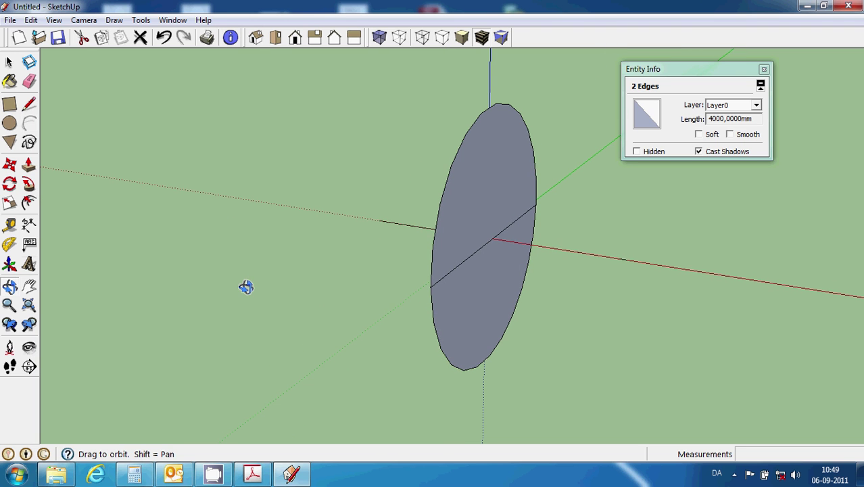
left_click(30, 124)
left_click(380, 221)
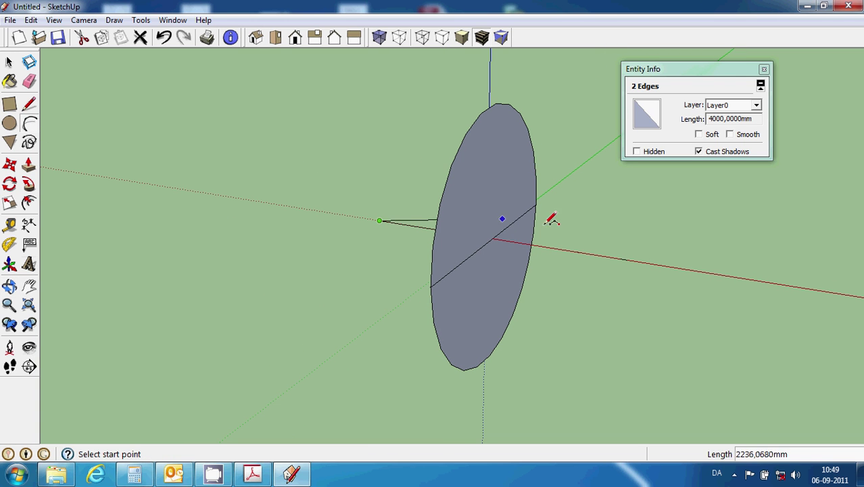
left_click(627, 260)
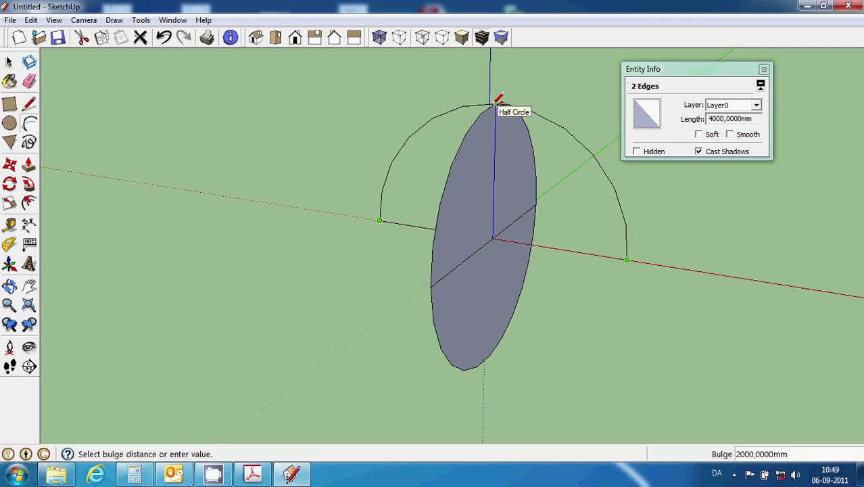
Commit the half-circle arc, forming a 2000 mm radius face crossing the disc
left_click(494, 102)
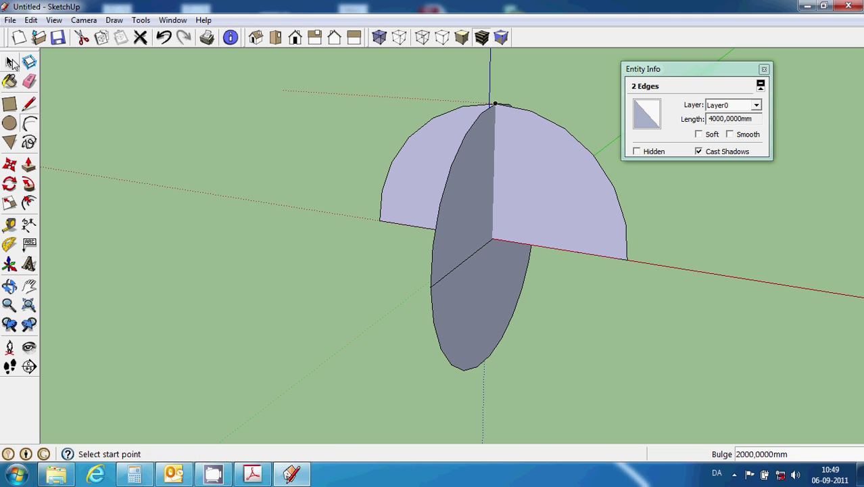
left_click(10, 62)
left_click(9, 287)
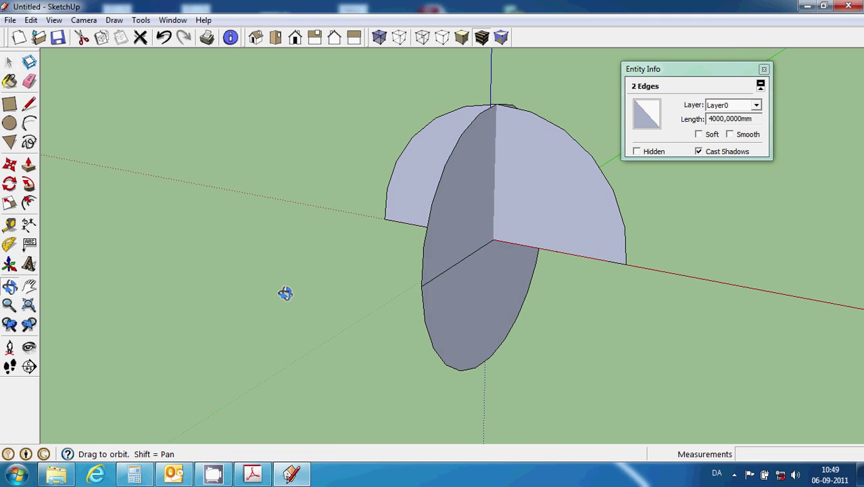
left_click_drag(286, 291, 284, 330)
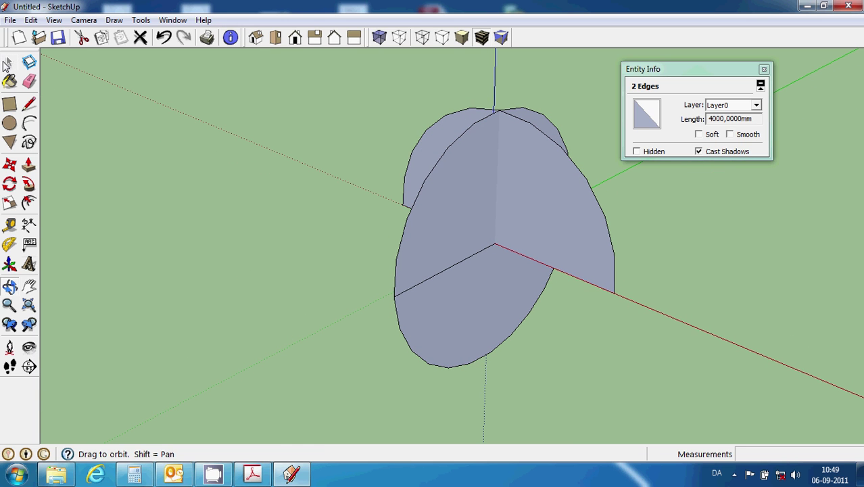
left_click(5, 63)
Select the disc's circular edges and Follow Me the half-circle face around them into a sphere
left_click(429, 177)
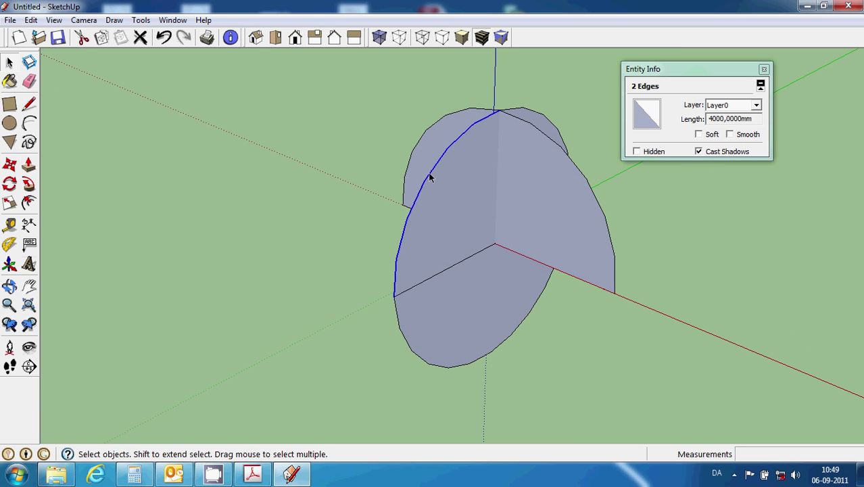
left_click(399, 326, "shift")
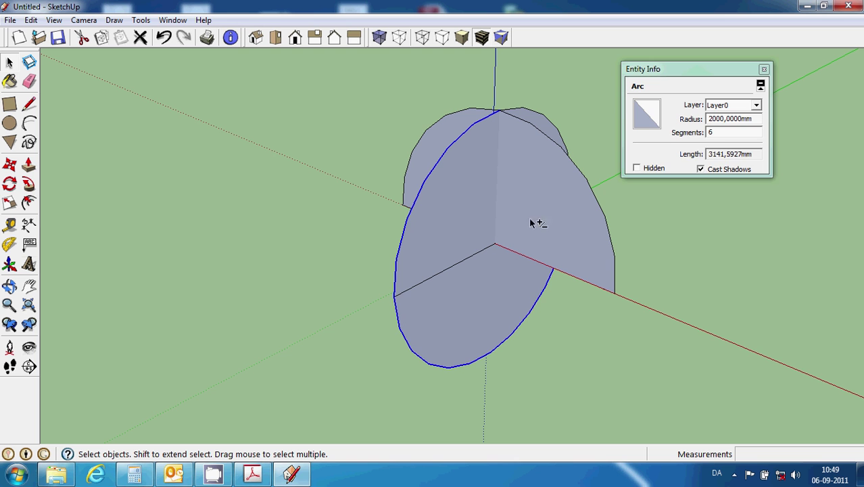
left_click(541, 116, "shift")
left_click(9, 288)
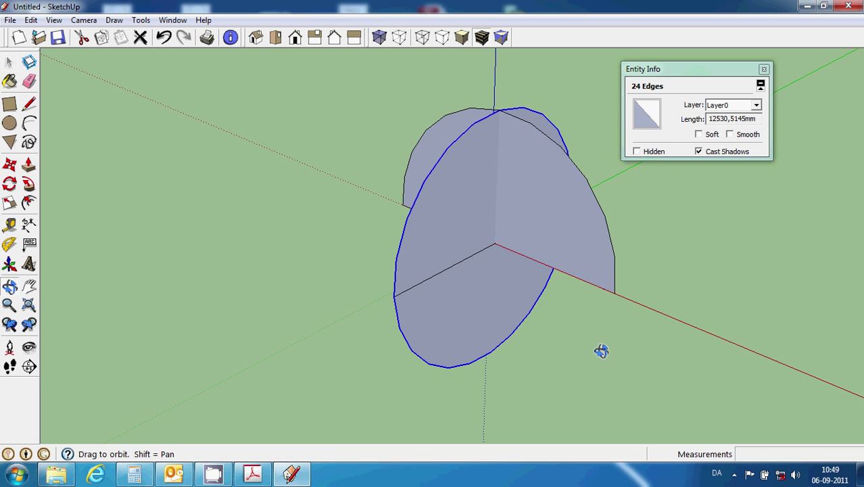
mouse_move(602, 349)
left_mouse_down()
mouse_move(515, 330)
mouse_move(436, 117)
mouse_move(661, 176)
mouse_move(627, 324)
mouse_move(602, 353)
mouse_move(613, 355)
left_mouse_up()
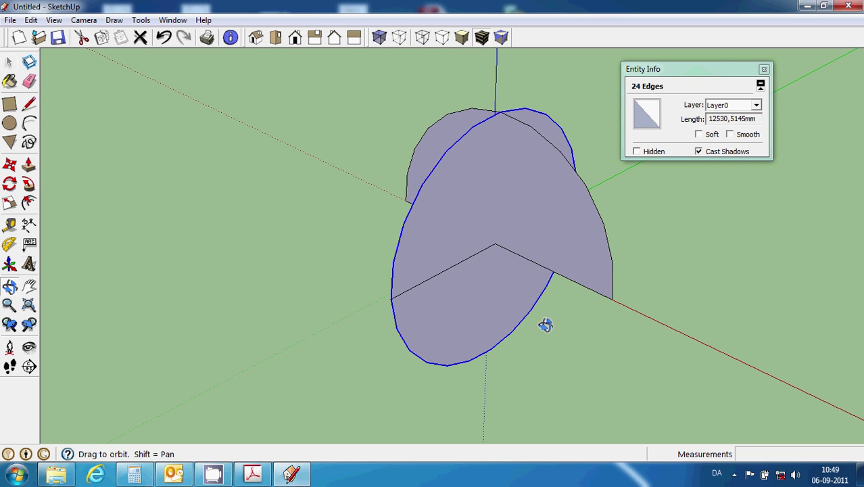
left_click(28, 184)
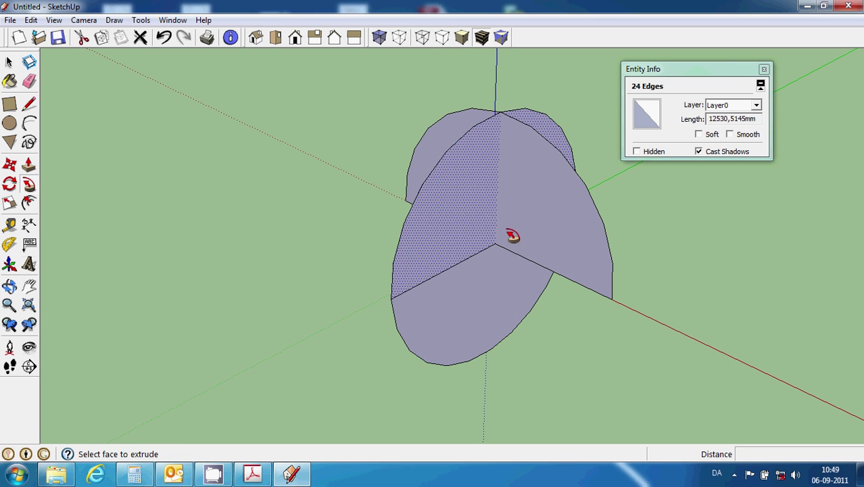
left_click(558, 203)
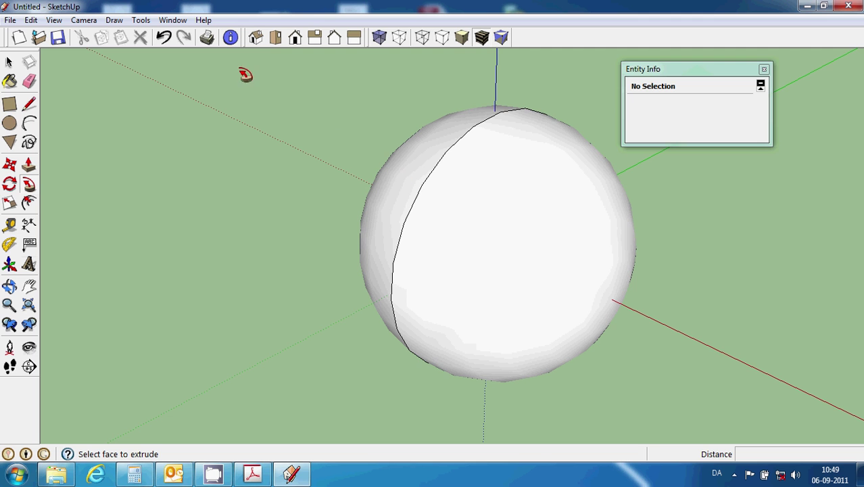
Zoom out and close the Entity Info panel
left_click(9, 61)
scroll(169, 177, "down", 2)
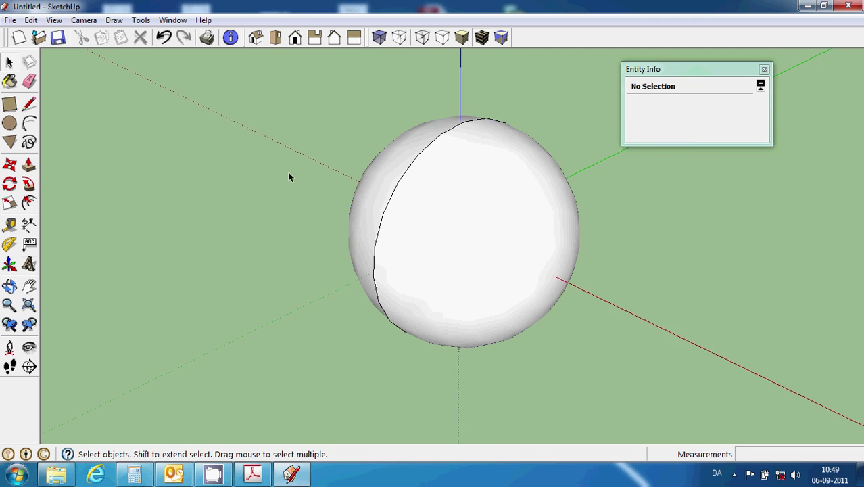
scroll(289, 176, "down", 1)
left_click(764, 69)
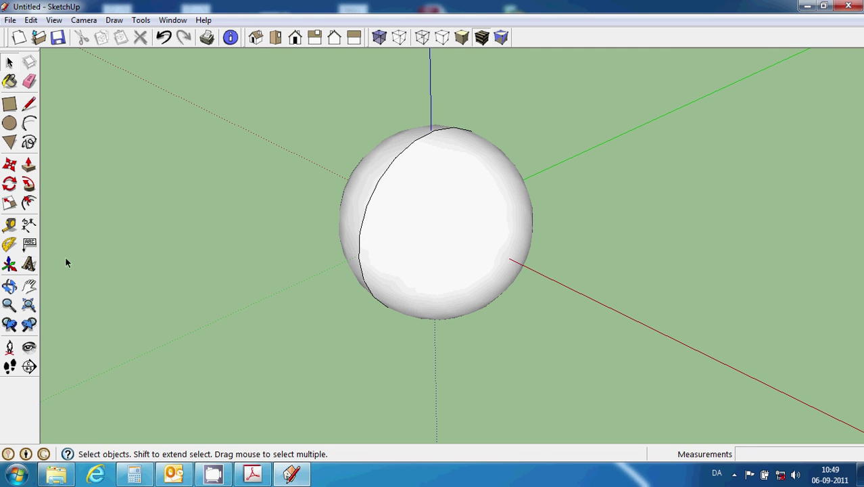
Show the sphere in Iso view, zoomed out and centred, and box-select it
left_click(260, 39)
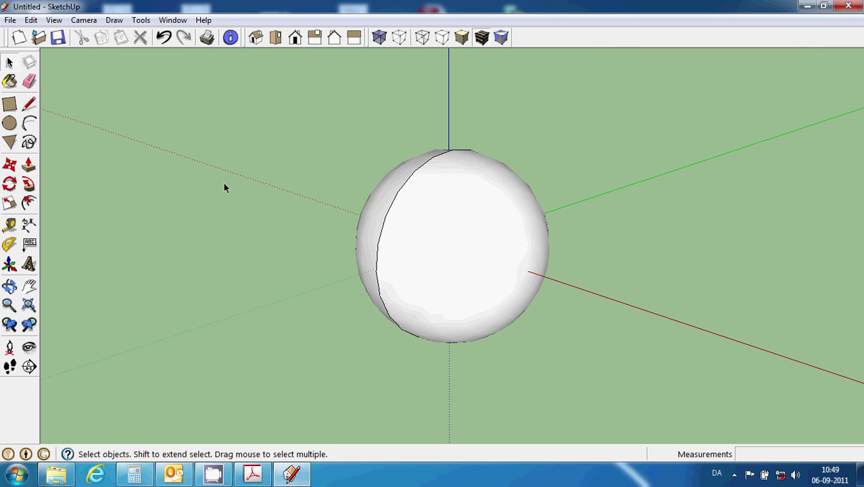
scroll(192, 206, "down", 2)
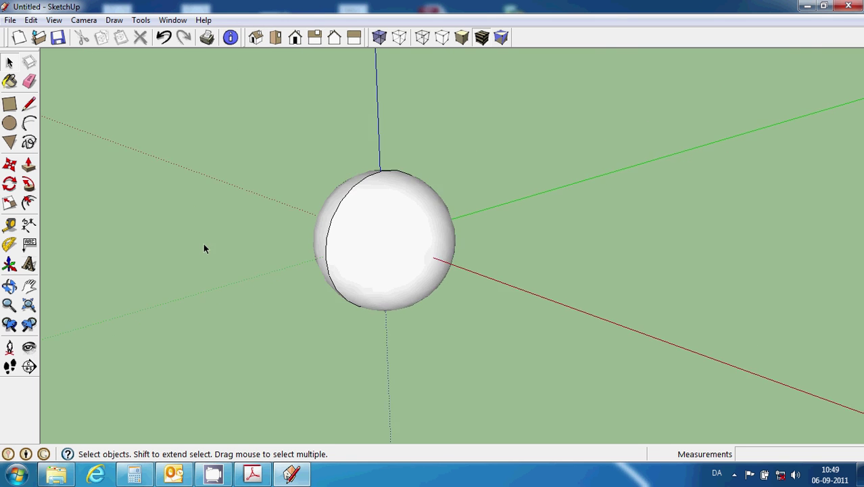
scroll(204, 243, "down", 2)
left_click(29, 286)
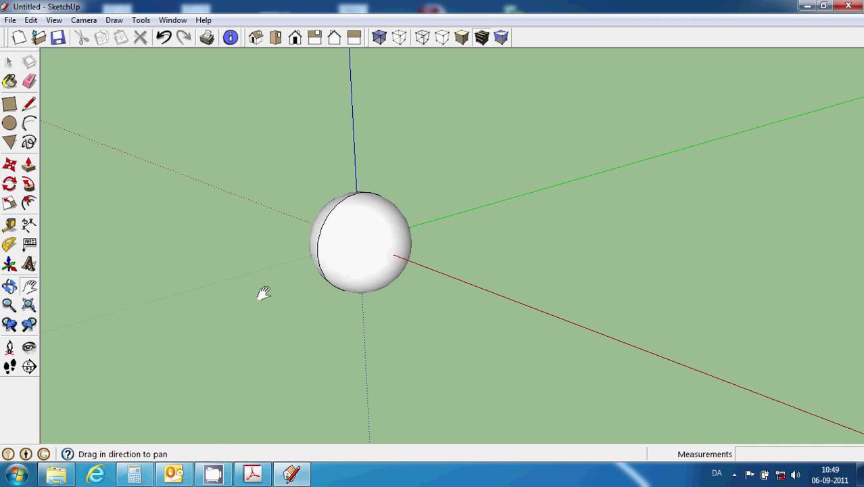
left_click_drag(234, 293, 349, 290)
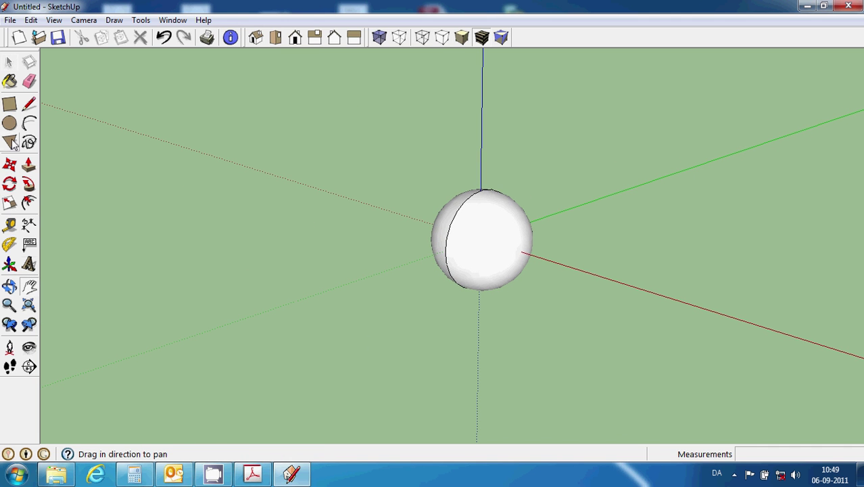
left_click(9, 62)
left_click_drag(345, 113, 617, 339)
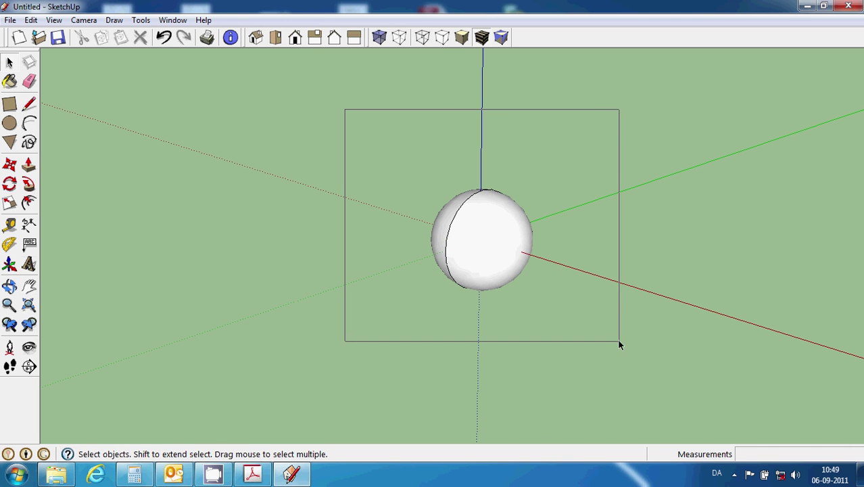
Lift the sphere 7175,2674 mm straight up the blue axis with the Move tool
left_click(28, 164)
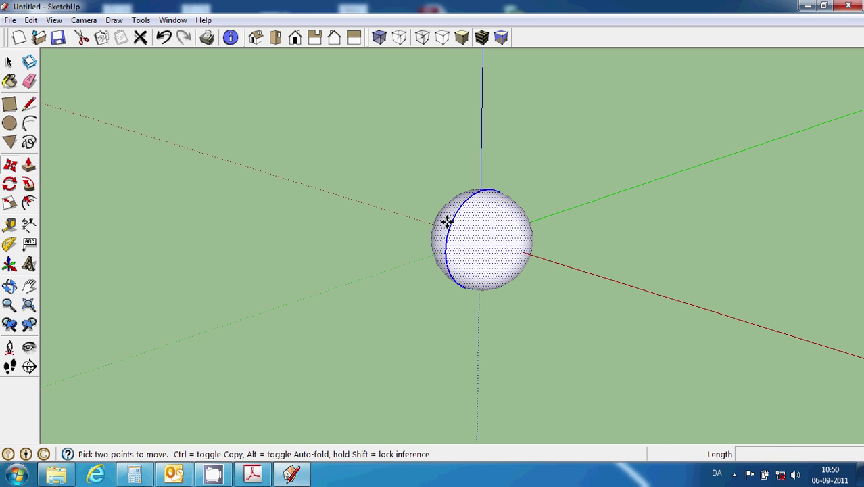
left_click(473, 230)
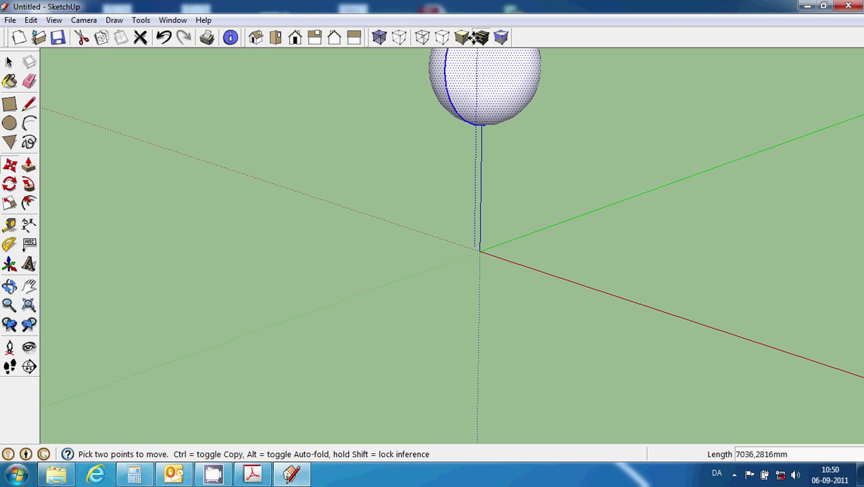
middle_click_drag(473, 13, 476, 91)
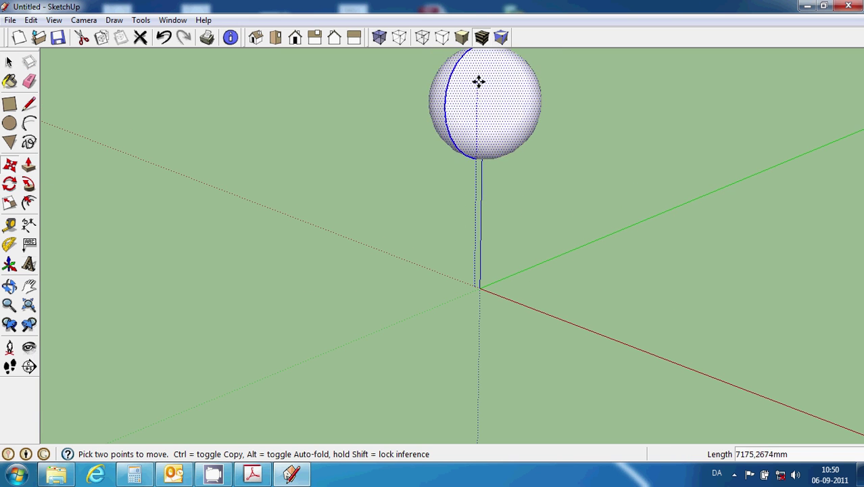
left_click(478, 81)
In Top view, draw a 14206 × 9833 mm base rectangle around the sphere, then view from Front
left_click(275, 37)
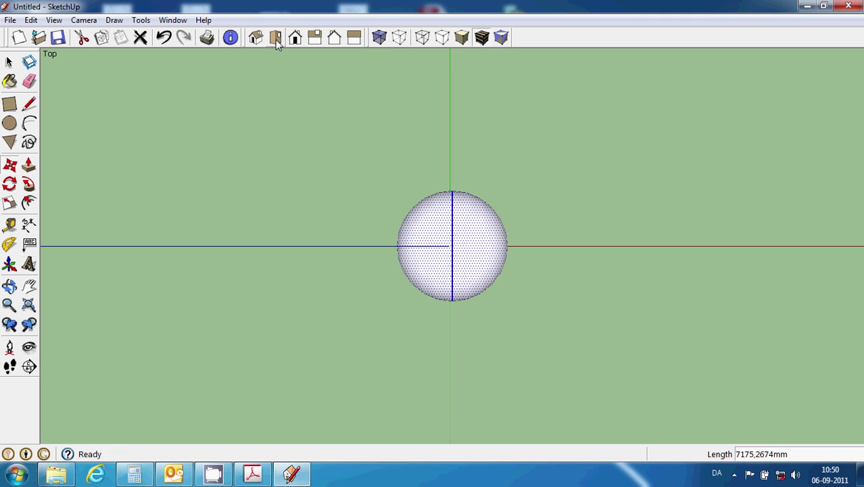
left_click(10, 104)
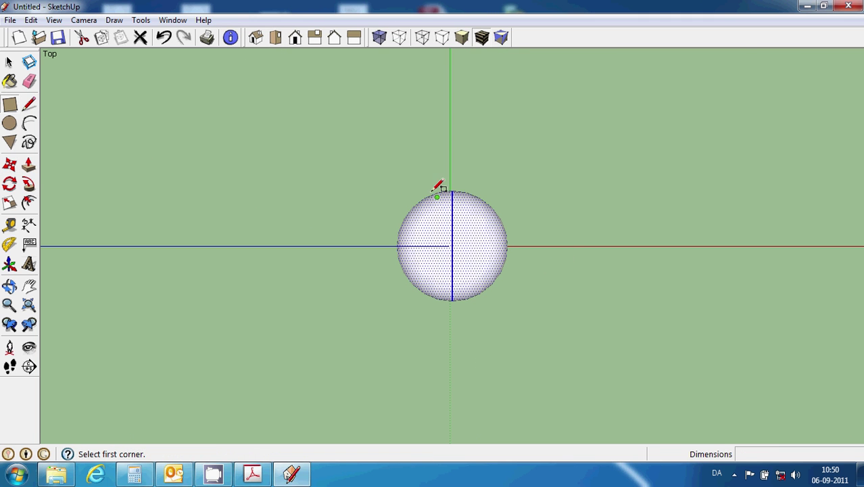
left_click(307, 153)
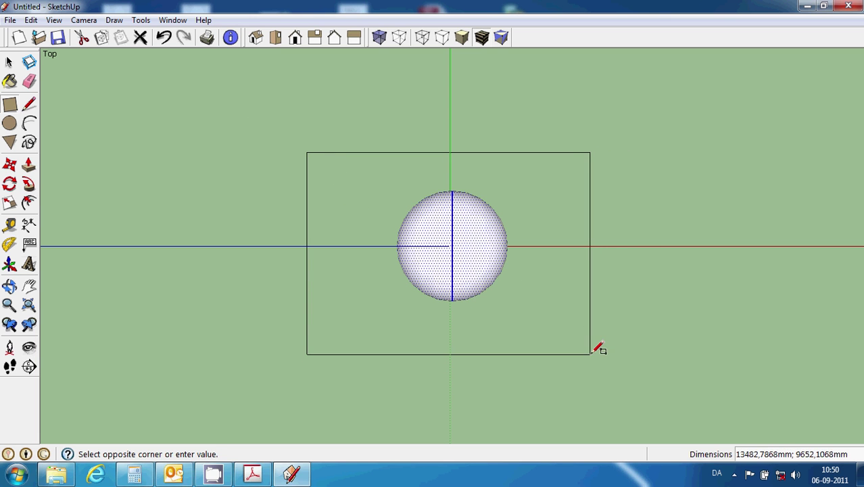
left_click(606, 359)
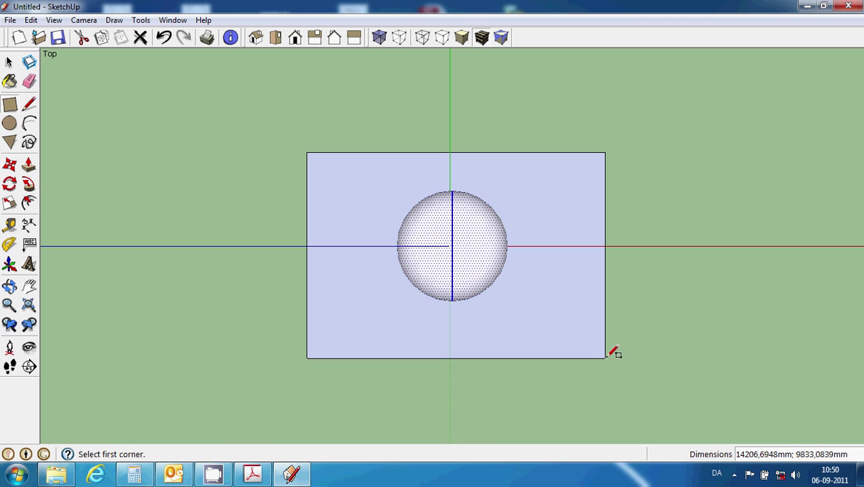
left_click(295, 39)
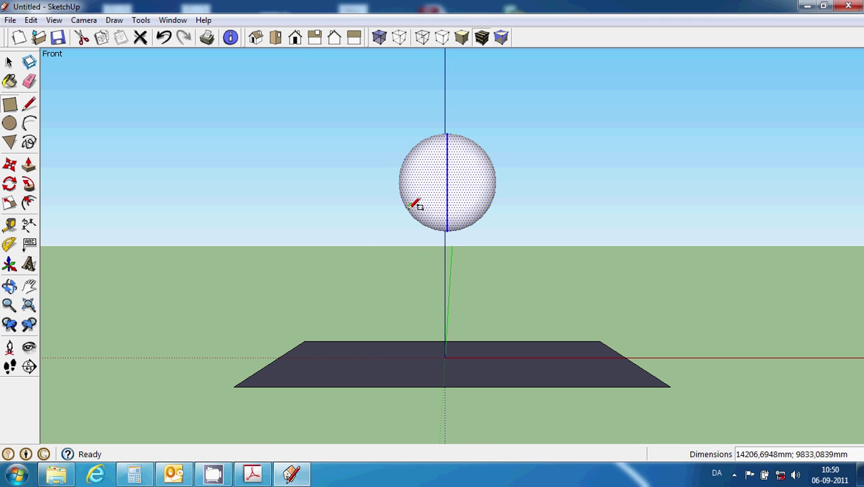
Draw edges from the sphere's bottom point to the base plane's left and right corners
left_click_drag(439, 297, 437, 281)
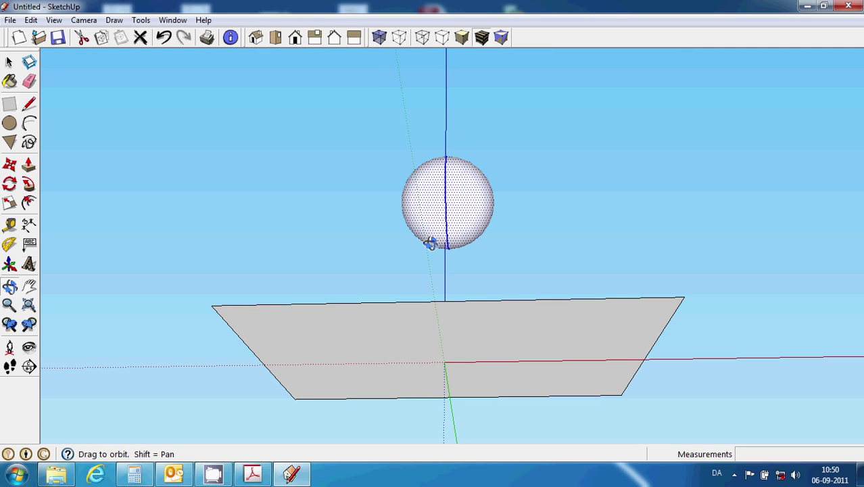
left_click(27, 108)
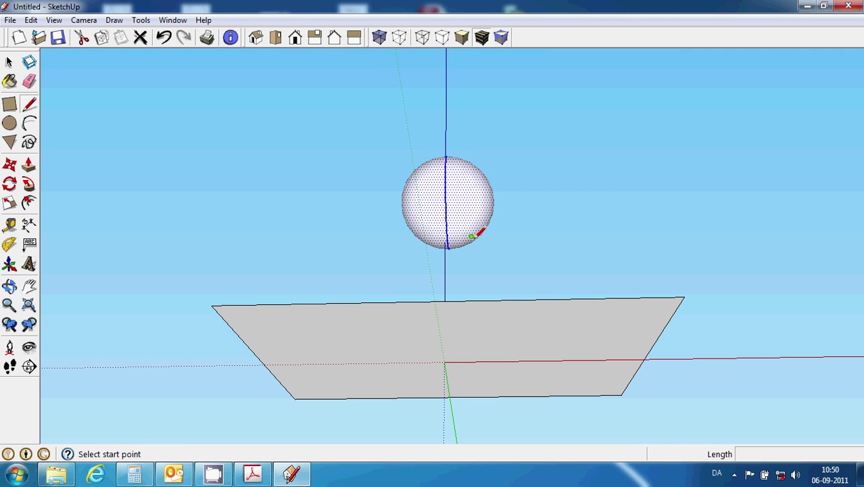
left_click(448, 247)
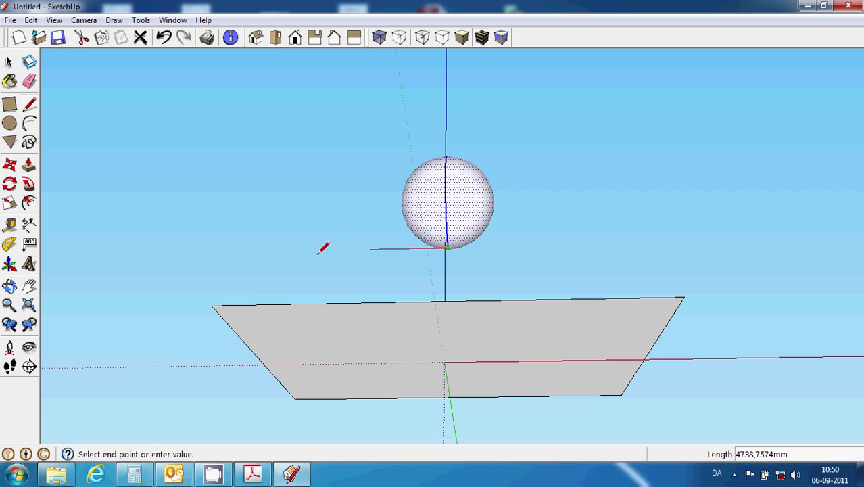
left_click(217, 302)
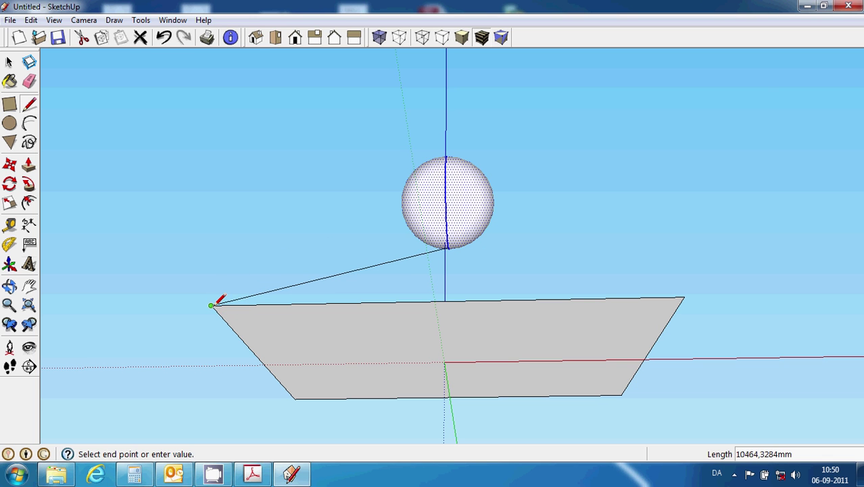
left_click(28, 105)
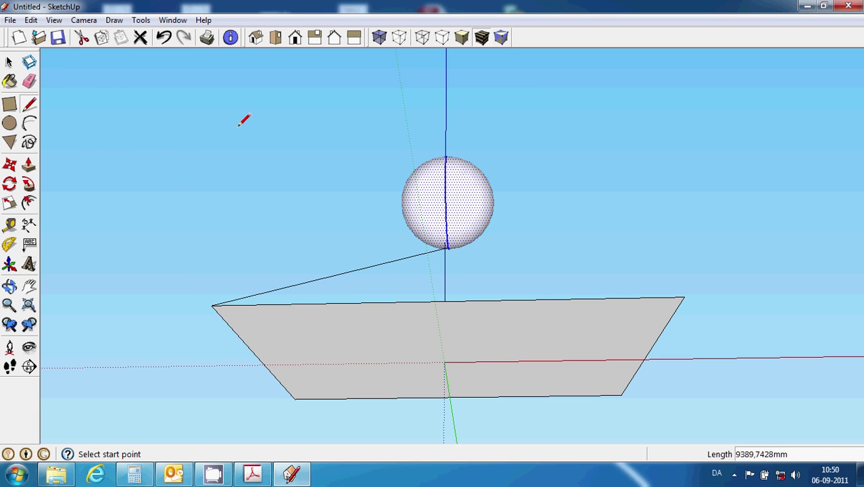
left_click(448, 248)
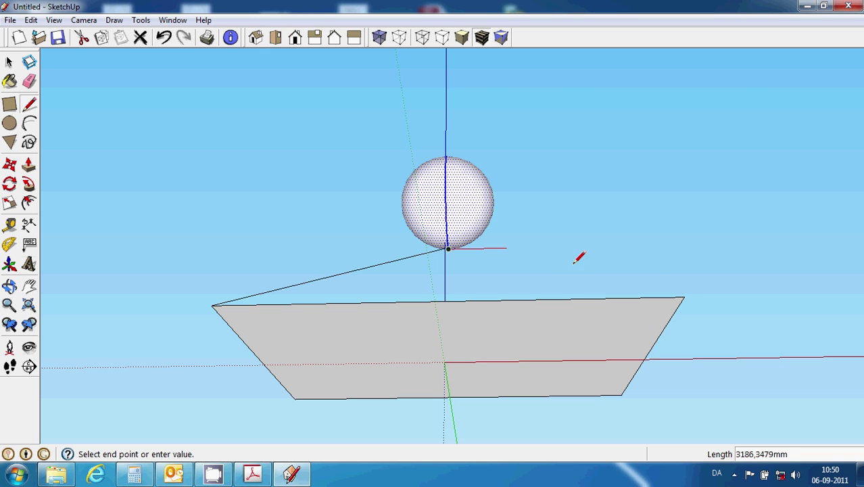
left_click(685, 297)
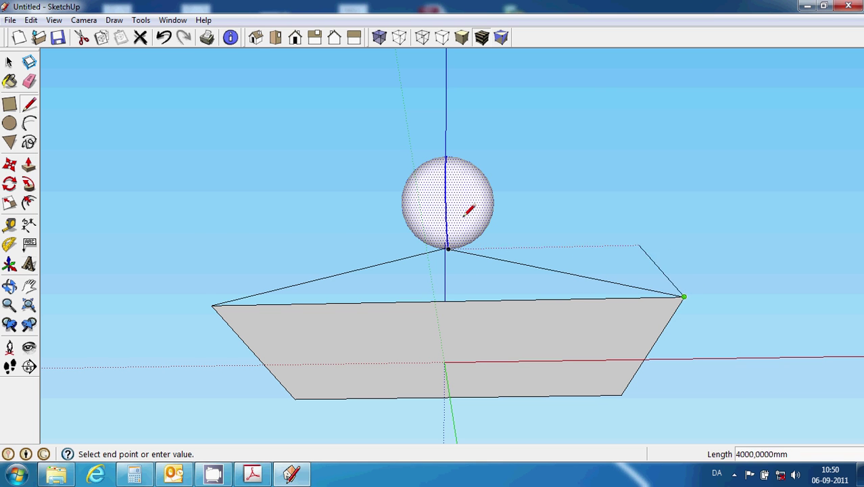
left_click(9, 286)
mouse_move(530, 250)
left_mouse_down()
mouse_move(393, 367)
mouse_move(378, 402)
mouse_move(425, 321)
mouse_move(351, 308)
mouse_move(405, 322)
left_mouse_up()
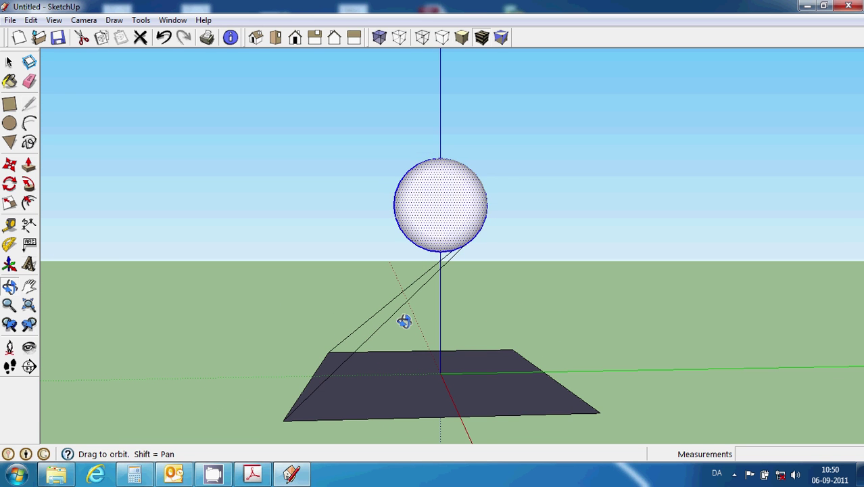
Undo the connecting edges and orbit to check the plane from below and near ground level
key("ctrl+z")
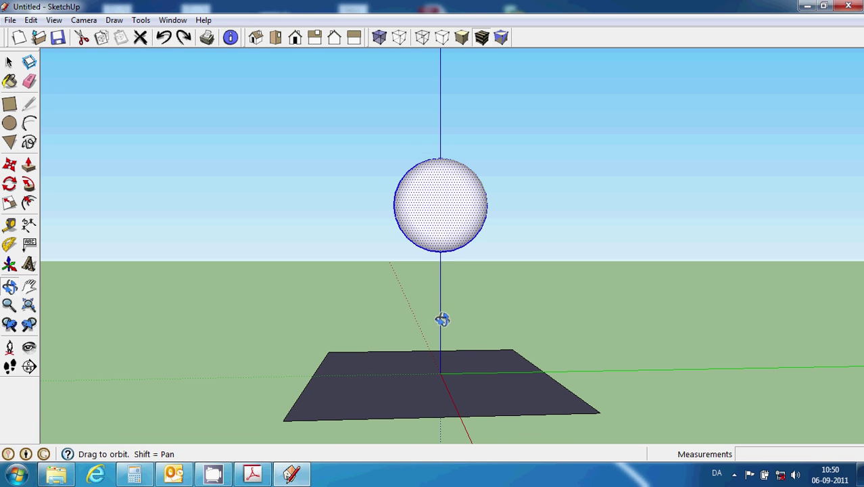
left_click_drag(441, 320, 412, 215)
left_click_drag(326, 250, 378, 304)
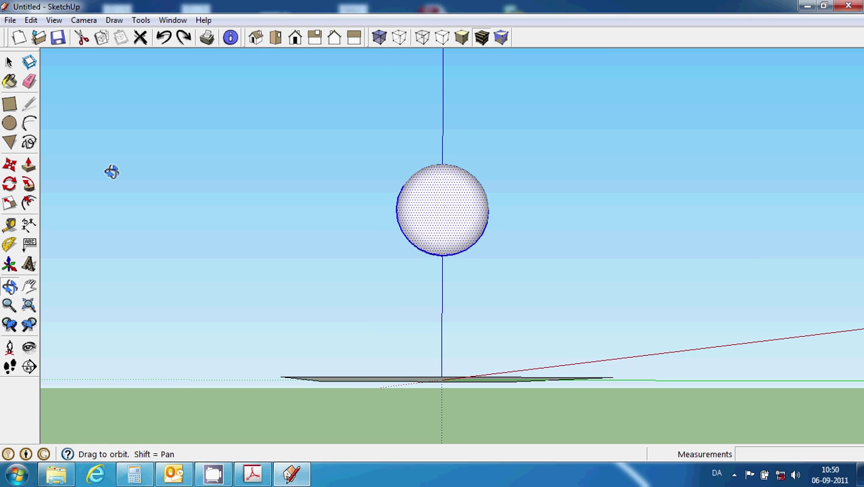
Start and abandon a line at the plane's left corner, then reorient the view
left_click(29, 105)
left_click(280, 376)
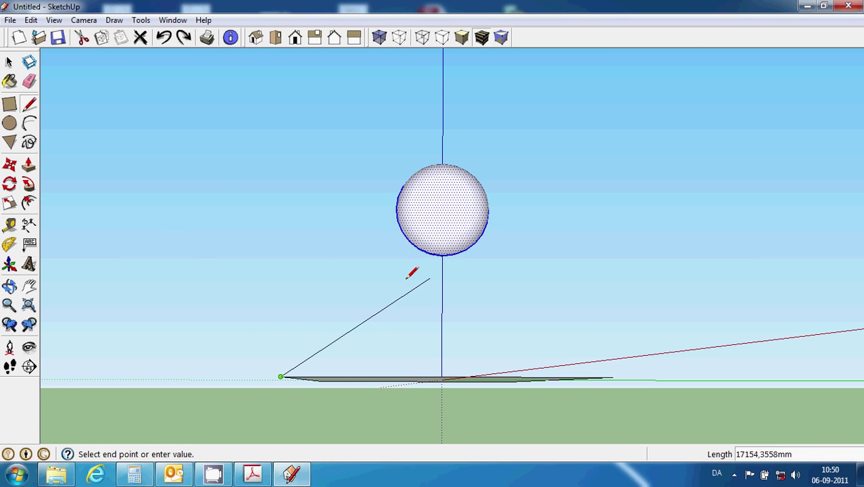
left_click(9, 61)
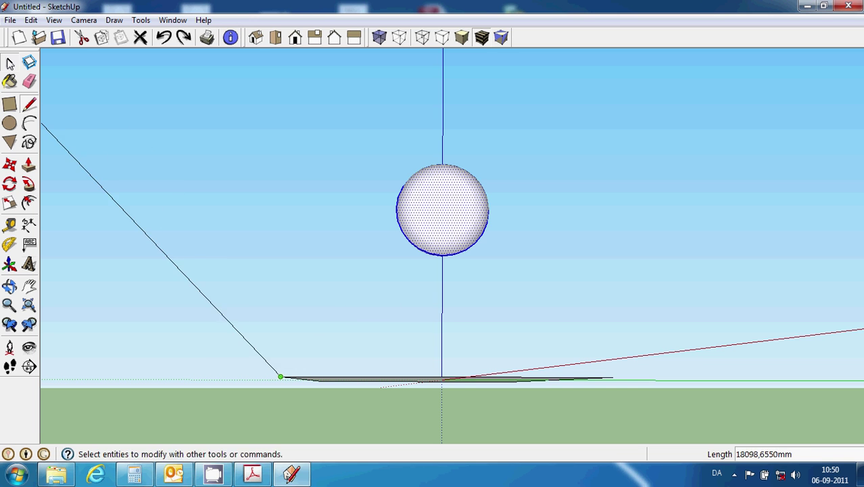
left_click(29, 105)
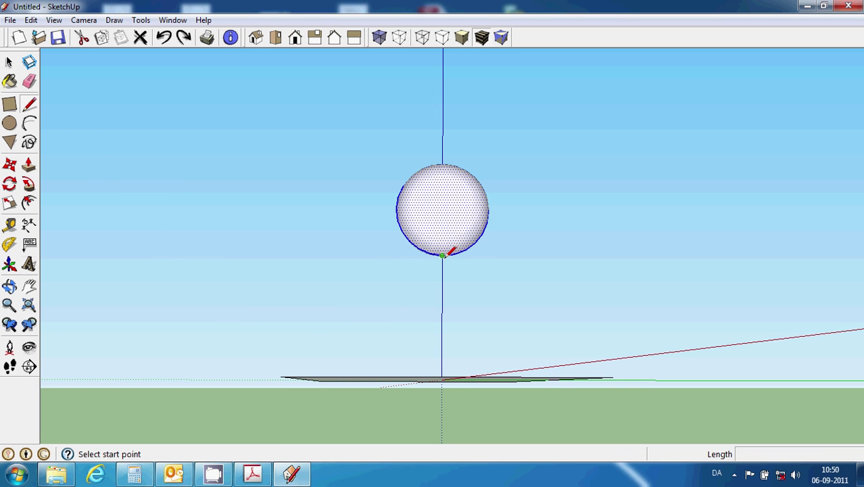
left_click(10, 287)
left_click_drag(411, 281, 436, 254)
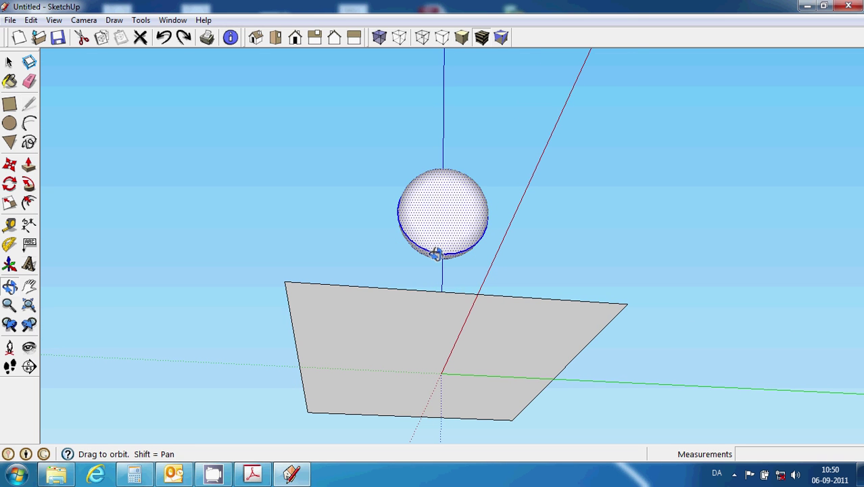
left_click(29, 104)
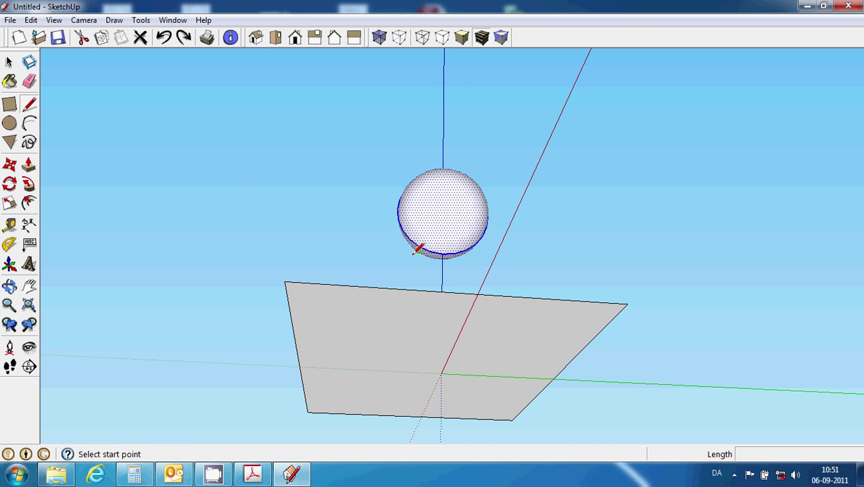
Draw a single edge from the sphere's lowest point to the base plane's left corner
left_click(441, 255)
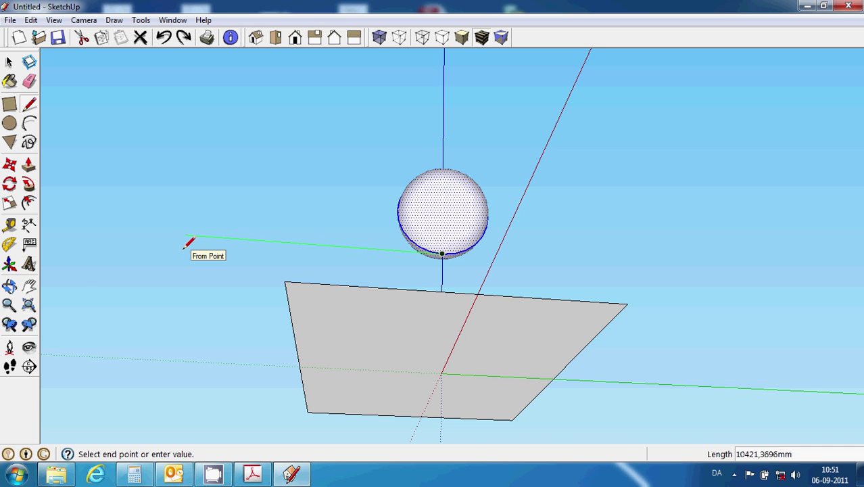
left_click(11, 288)
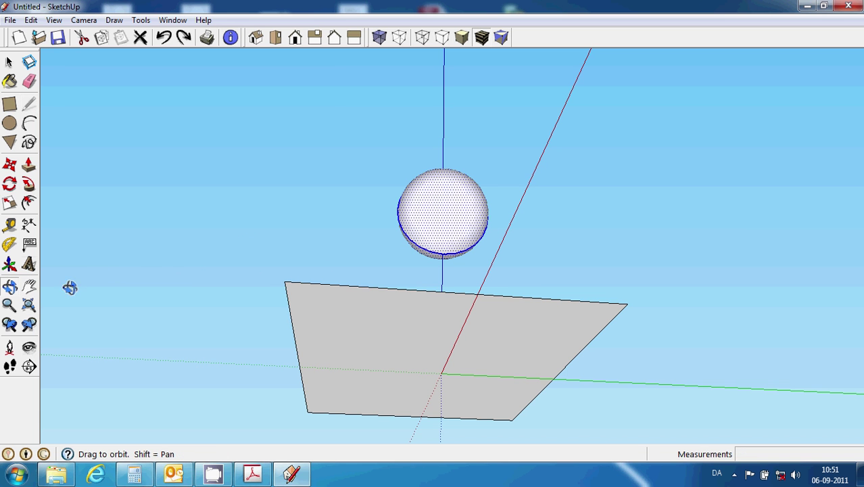
mouse_move(269, 188)
left_mouse_down()
mouse_move(233, 303)
mouse_move(235, 324)
mouse_move(162, 276)
mouse_move(148, 288)
left_mouse_up()
left_click(28, 105)
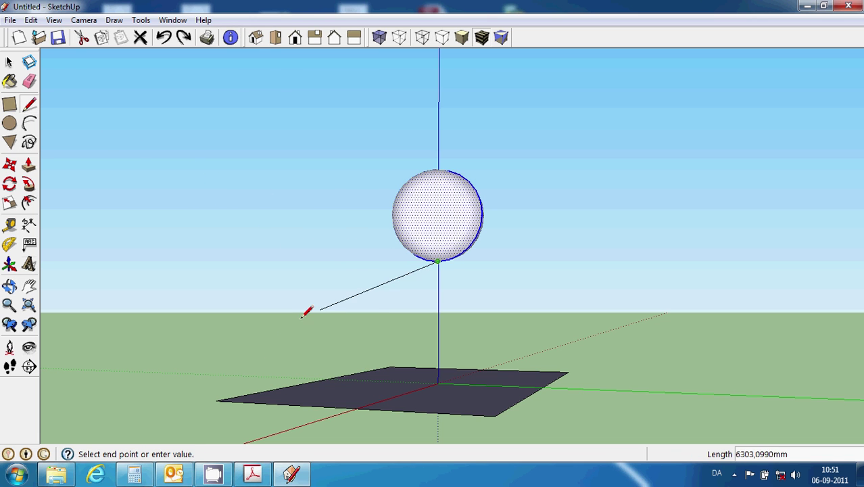
left_click(215, 400)
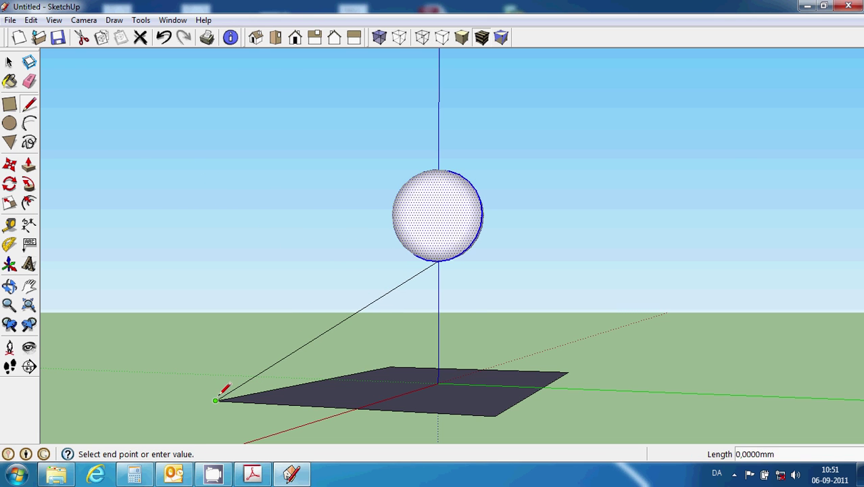
left_click(9, 62)
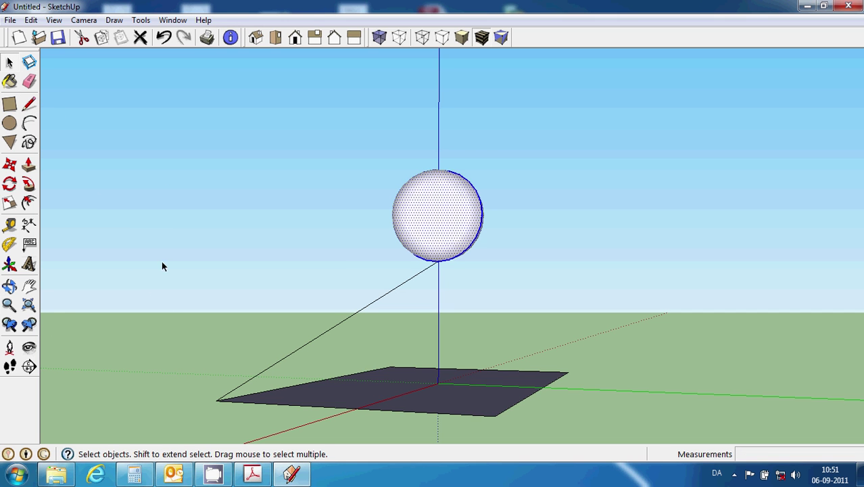
left_click(10, 288)
left_click_drag(465, 324, 421, 235)
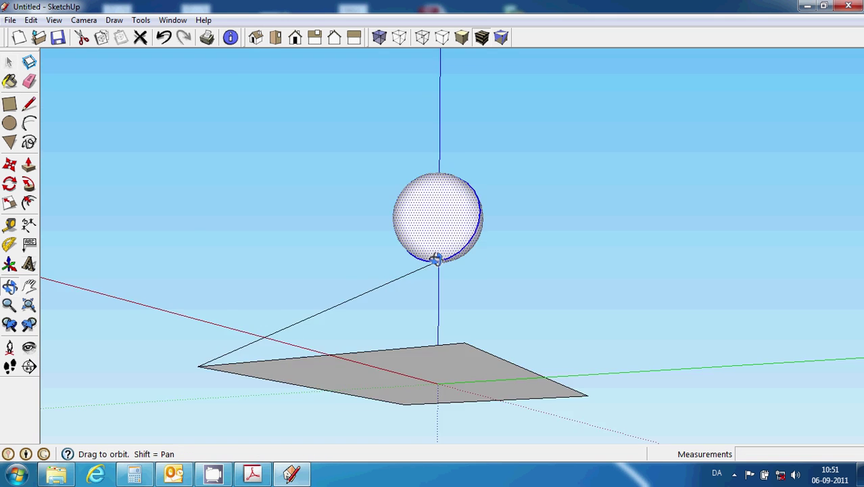
Draw an edge from the sphere's bottom to the plane's right corner, closing the first triangular face
left_click(28, 104)
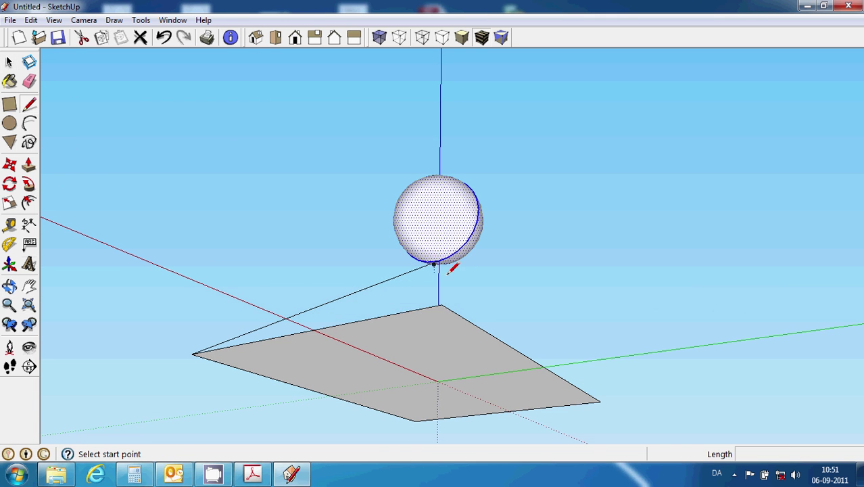
scroll(445, 268, "up", 3)
scroll(433, 252, "up", 2)
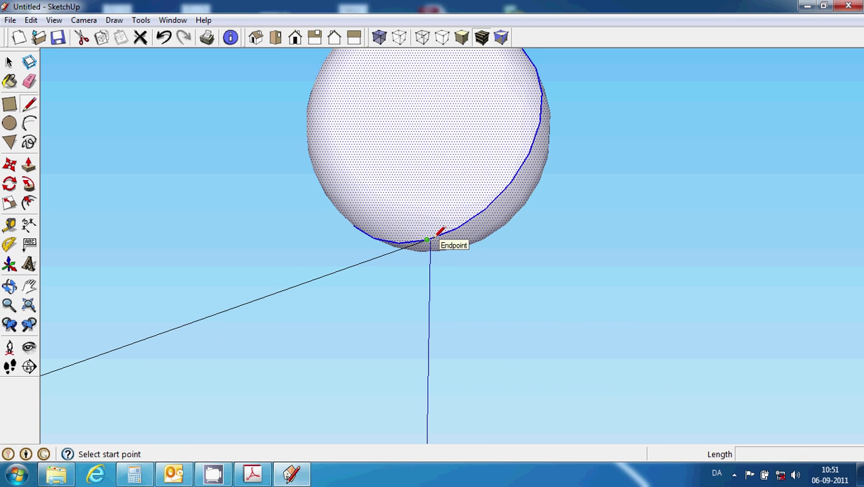
left_click(427, 240)
scroll(650, 299, "down", 1)
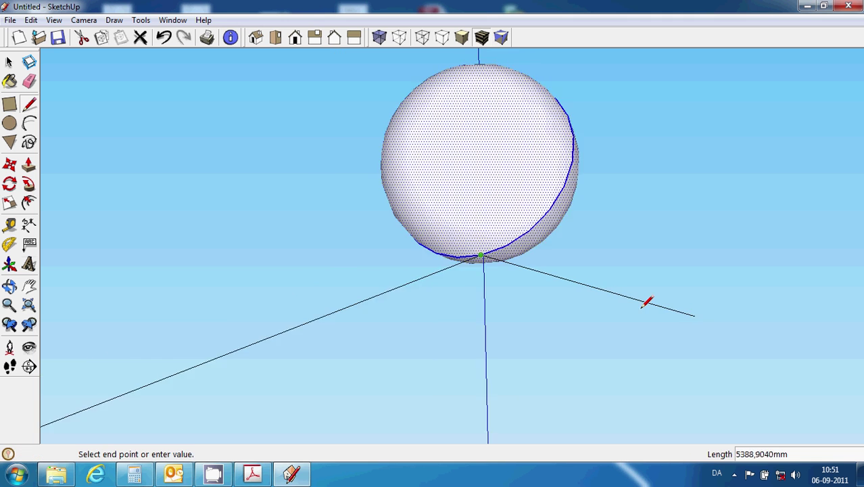
scroll(634, 324, "down", 2)
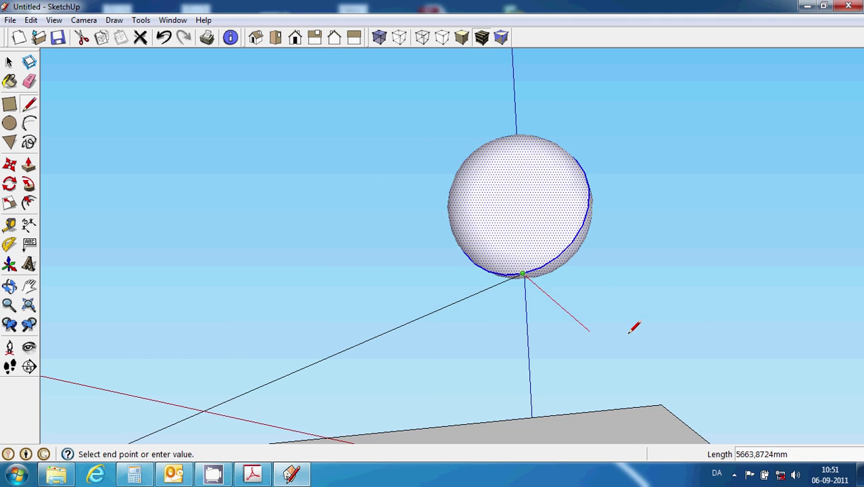
left_click(662, 406)
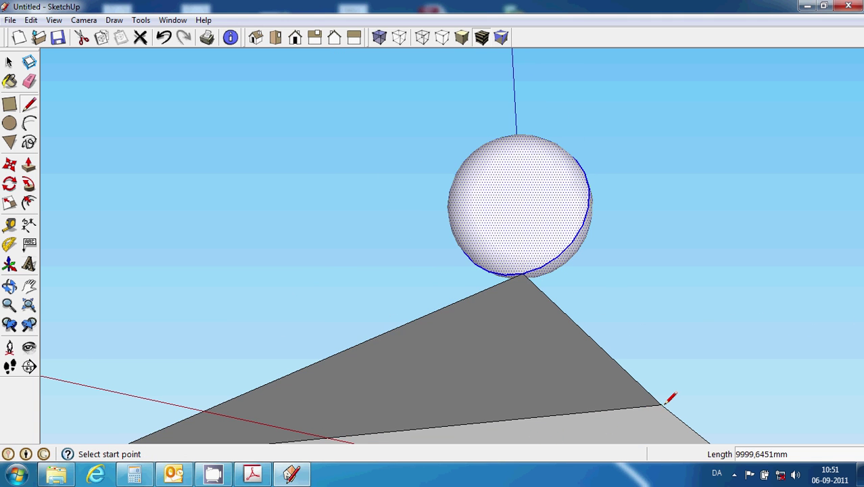
left_click(10, 286)
mouse_move(684, 295)
left_mouse_down()
mouse_move(428, 313)
mouse_move(377, 307)
mouse_move(392, 286)
mouse_move(391, 300)
left_mouse_up()
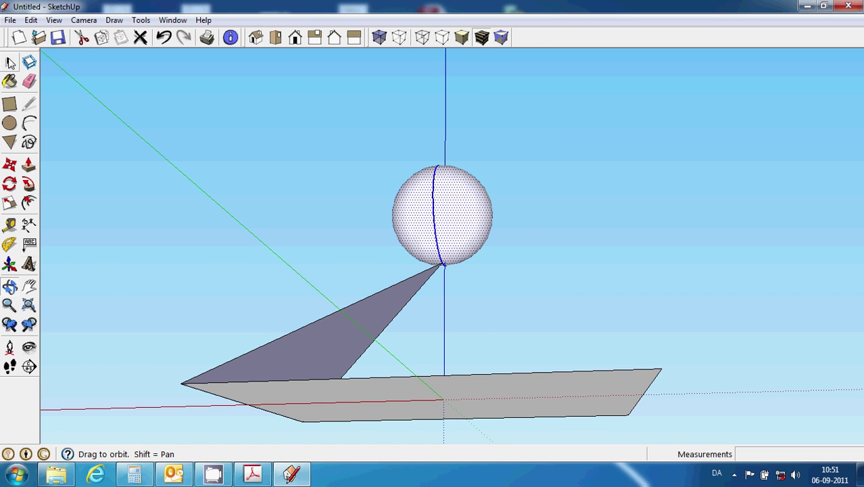
Start a line at the sphere's bottom, then pan and orbit until the pyramid base shows
left_click(30, 104)
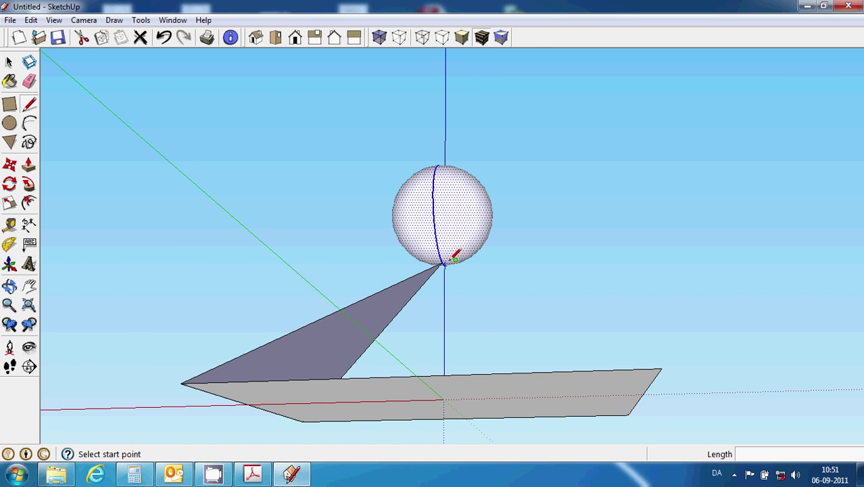
scroll(455, 257, "up", 1)
scroll(457, 260, "up", 1)
scroll(457, 271, "up", 1)
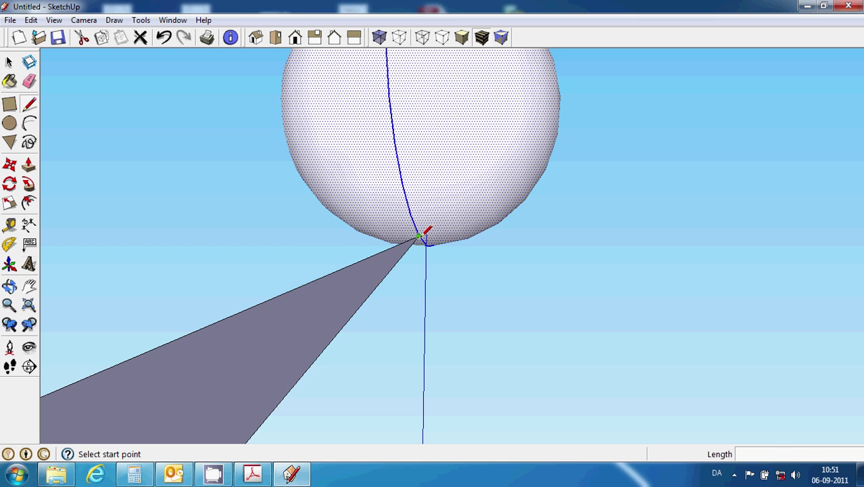
left_click(419, 236)
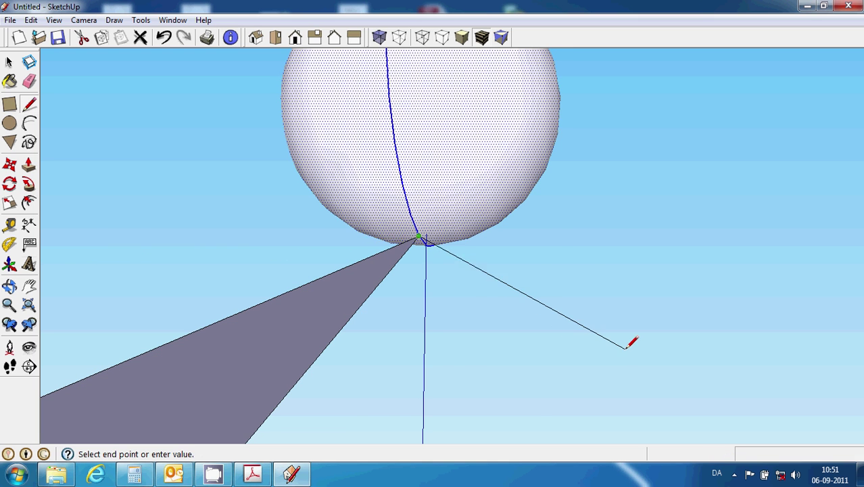
scroll(629, 345, "down", 4)
middle_click_drag(625, 362, 378, 351)
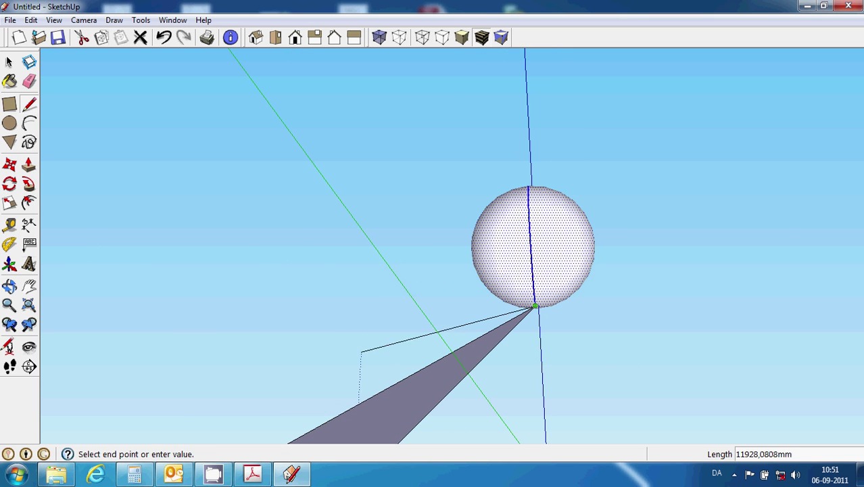
left_click(10, 289)
left_click(28, 286)
left_click_drag(393, 319, 313, 211)
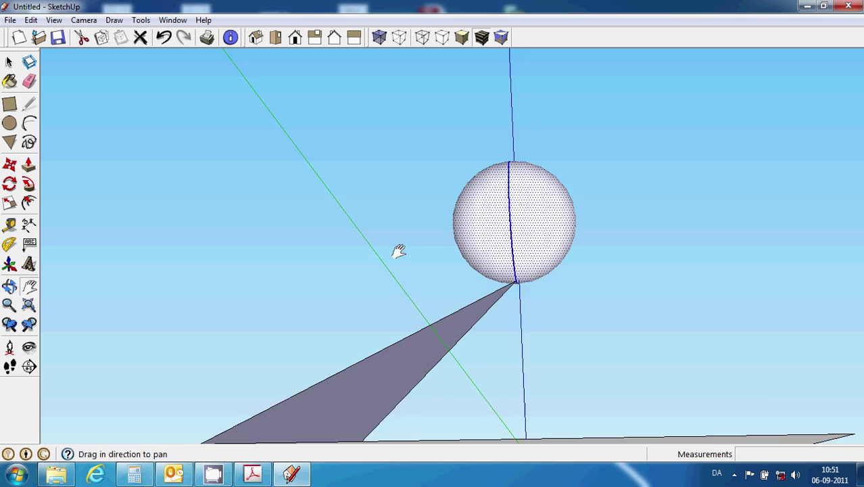
left_click(9, 288)
left_click_drag(494, 218, 432, 267)
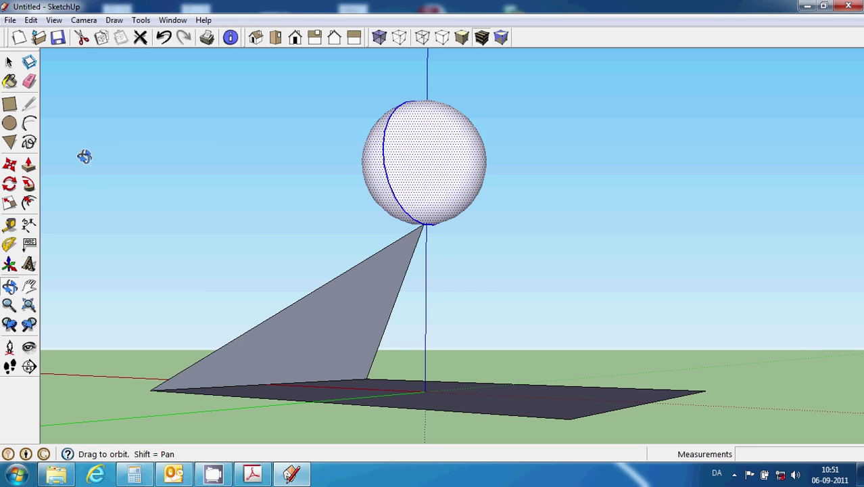
Draw an edge from the pyramid apex to a front base corner, closing a second triangular face
left_click(30, 104)
left_click(424, 225)
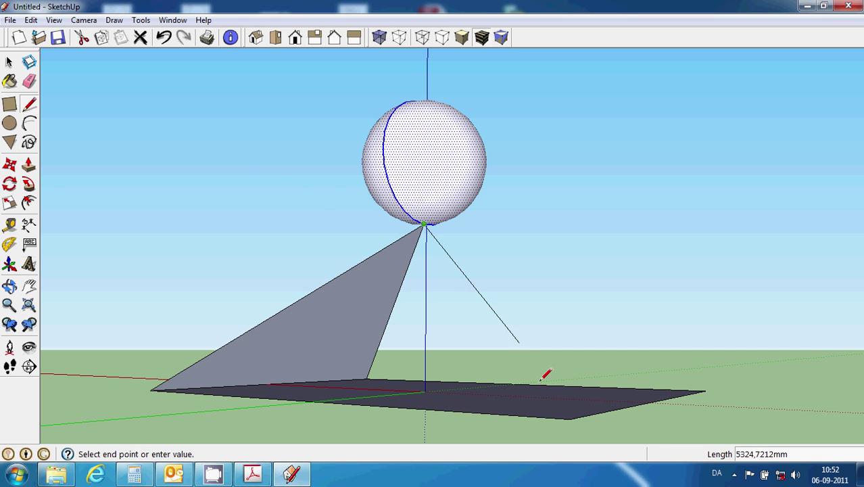
left_click(569, 414)
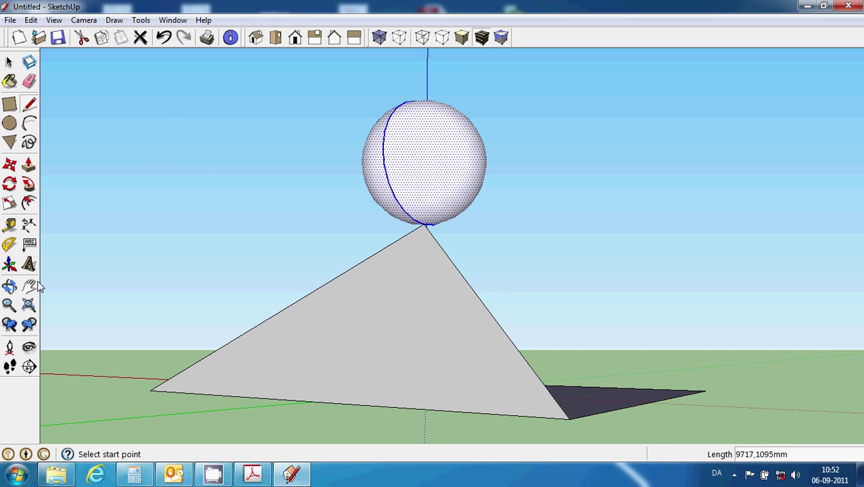
left_click(10, 288)
left_click_drag(584, 276, 363, 281)
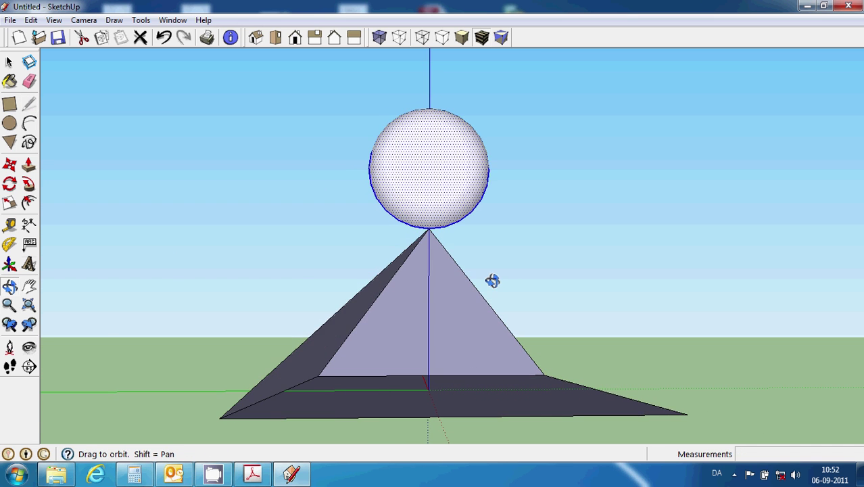
mouse_move(494, 278)
left_mouse_down()
mouse_move(467, 298)
mouse_move(422, 300)
left_mouse_up()
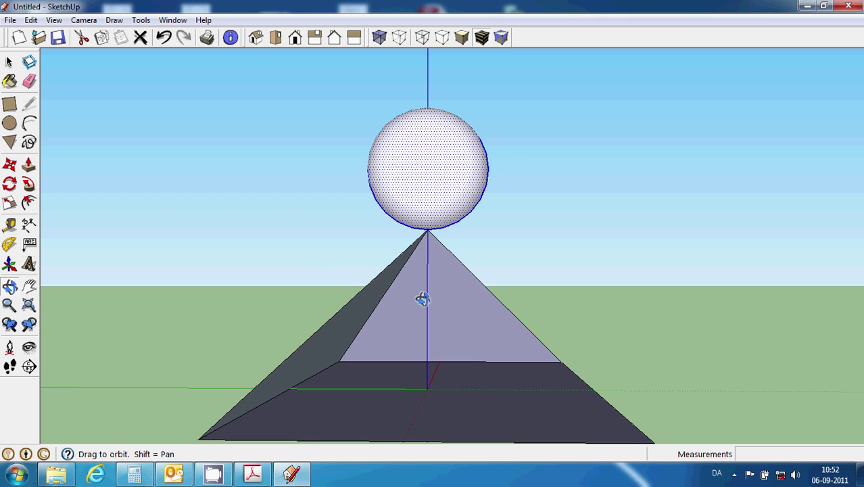
Start an edge at the apex, cancel it, and pan the pyramid and sphere toward the centre
left_click(29, 104)
scroll(463, 252, "up", 2)
scroll(457, 253, "up", 2)
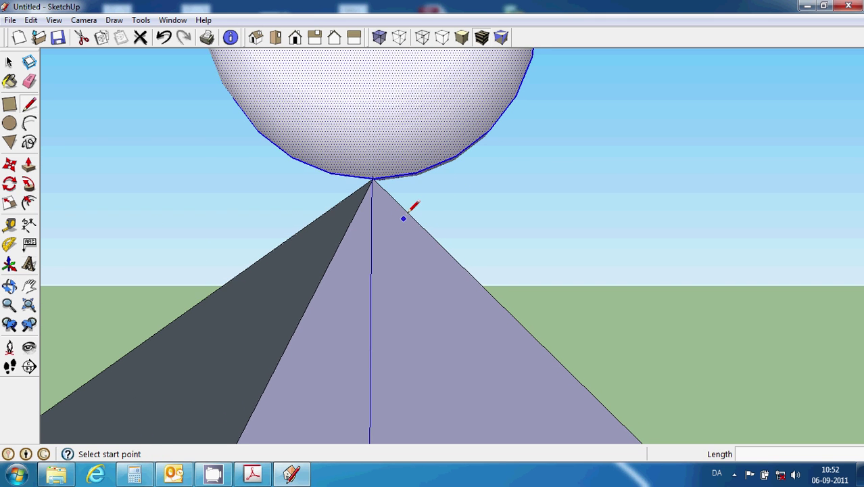
scroll(403, 219, "up", 1)
left_click(369, 175)
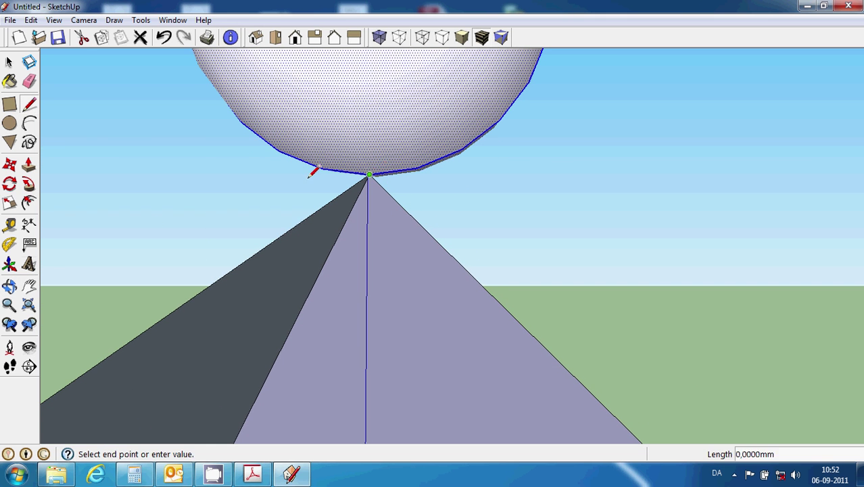
scroll(425, 298, "down", 1)
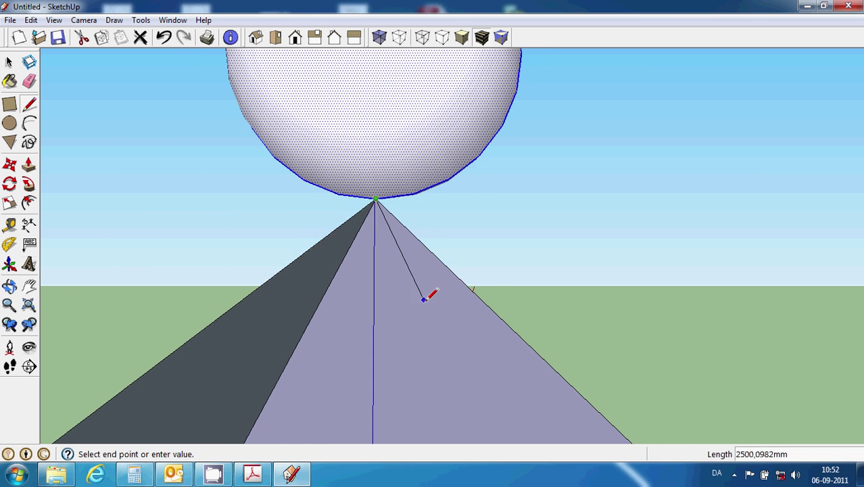
scroll(505, 319, "down", 1)
scroll(602, 364, "down", 2)
scroll(615, 383, "down", 2)
scroll(629, 387, "down", 1)
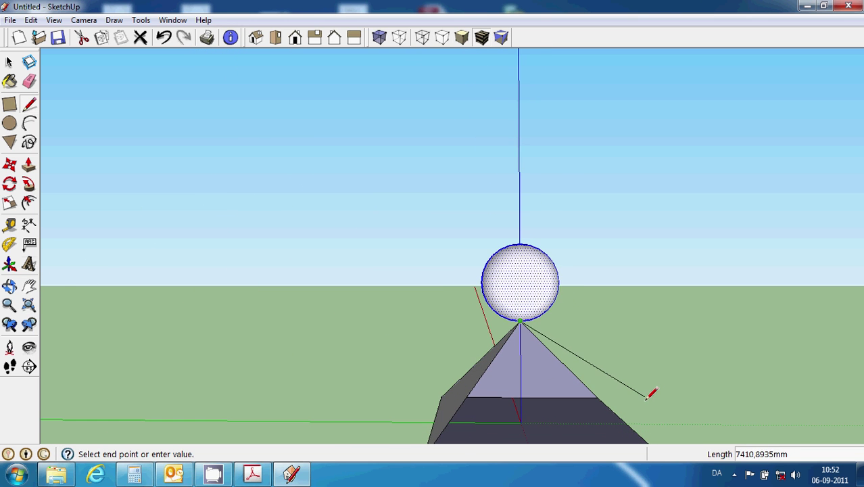
scroll(652, 392, "down", 1)
left_click(28, 287)
left_click_drag(382, 291, 257, 241)
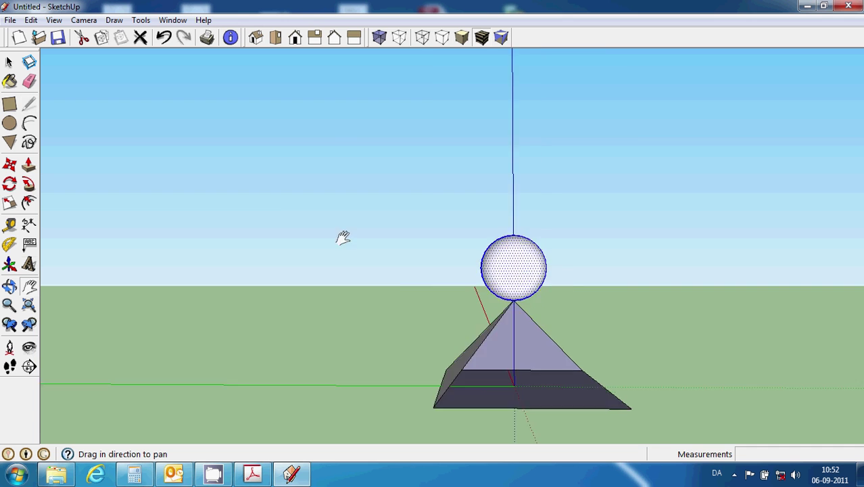
Draw a 10148,7462 mm edge from the apex to the base's right corner and orbit to check
left_click(28, 103)
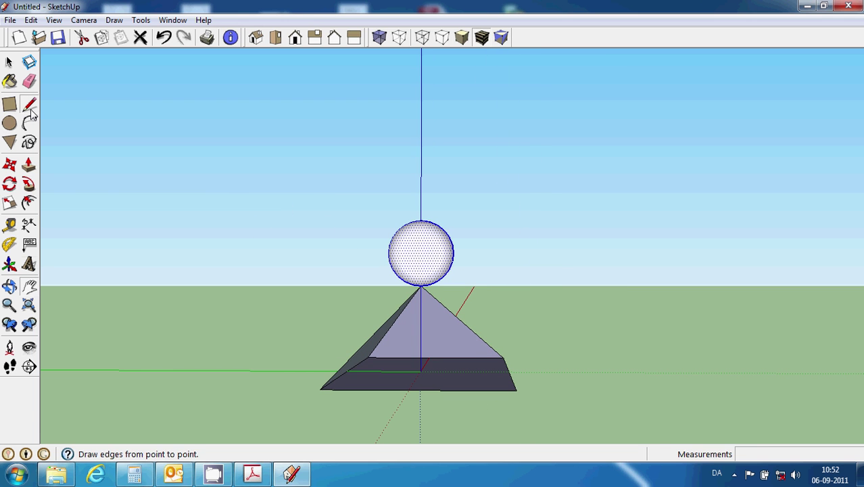
left_click(422, 286)
left_click(517, 390)
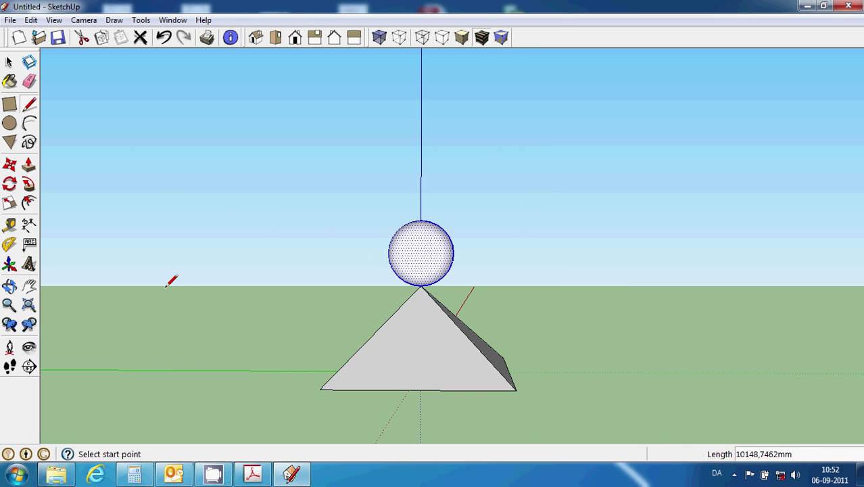
left_click(8, 63)
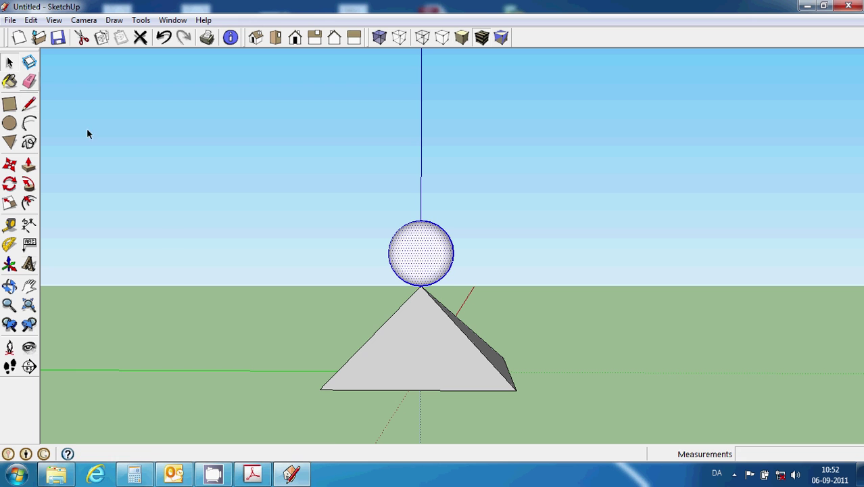
left_click(10, 287)
left_click_drag(321, 251, 189, 280)
left_click_drag(279, 270, 129, 269)
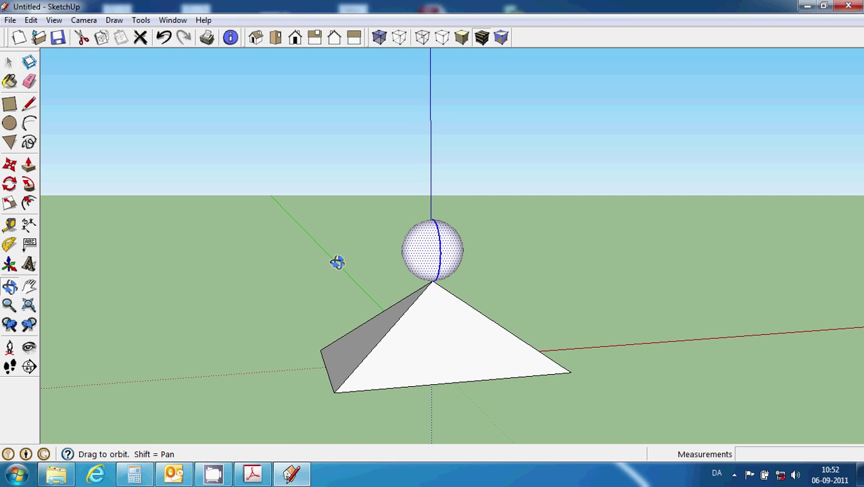
mouse_move(337, 261)
left_mouse_down()
mouse_move(256, 335)
mouse_move(250, 259)
mouse_move(283, 294)
mouse_move(322, 270)
mouse_move(355, 268)
left_mouse_up()
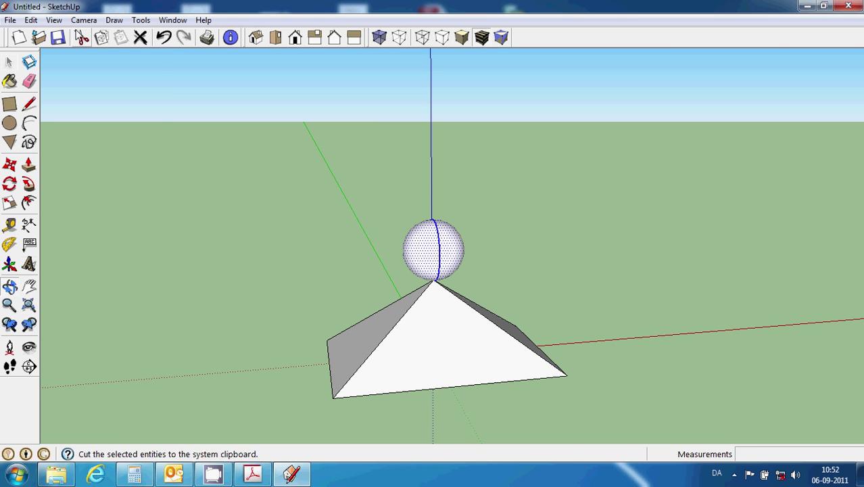
Add Scene 1 via View > Animation, add Scene 2 from the tab menu, and return to Scene 1
left_click(53, 20)
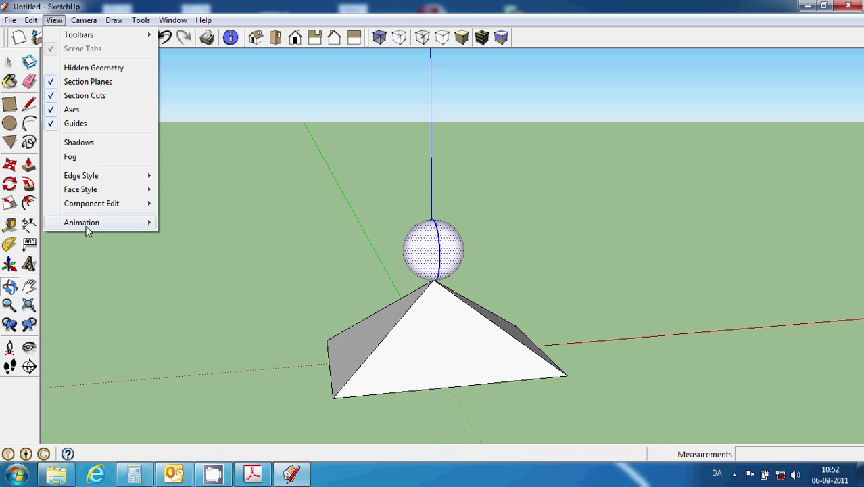
mouse_move(81, 223)
left_click(194, 222)
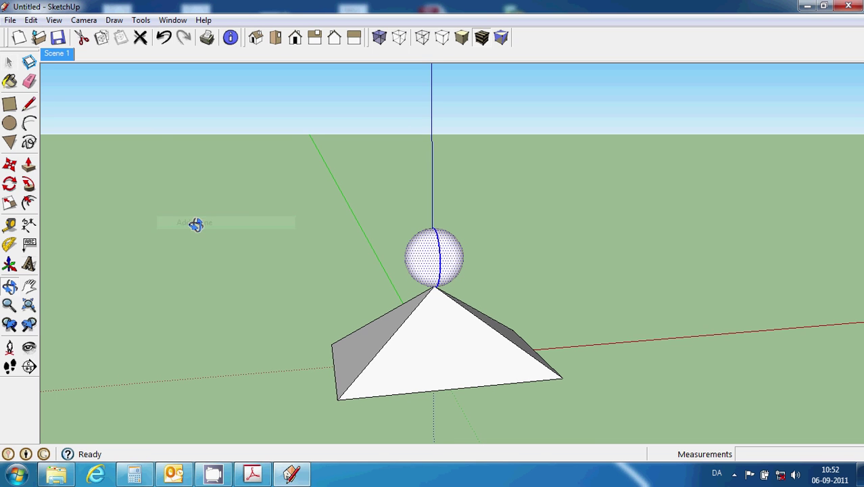
right_click(59, 58)
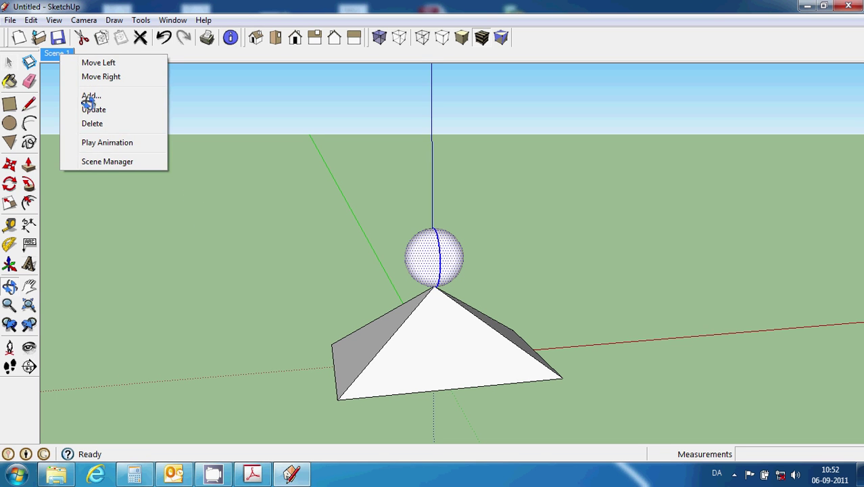
left_click(111, 95)
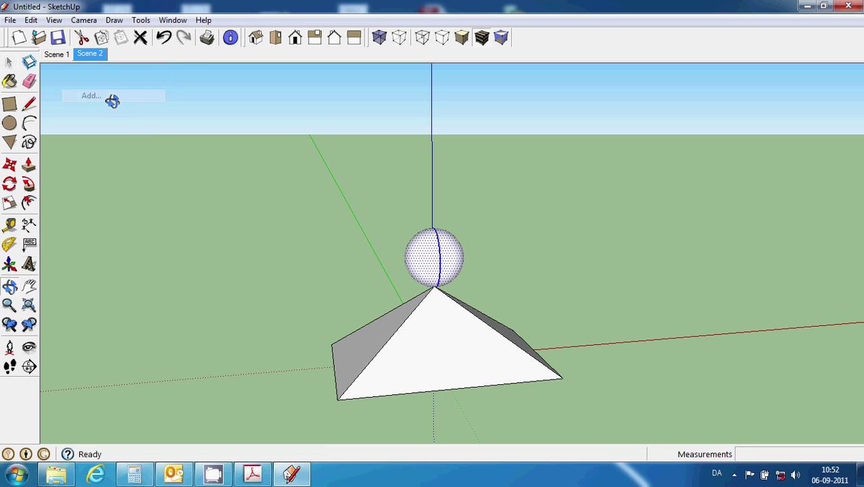
left_click(53, 55)
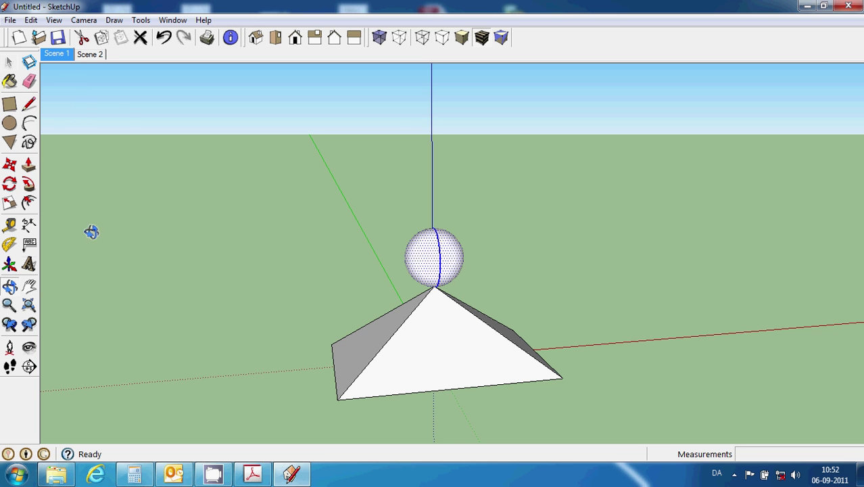
Pan the model upward in the view and zoom in
left_click(8, 287)
left_click(28, 287)
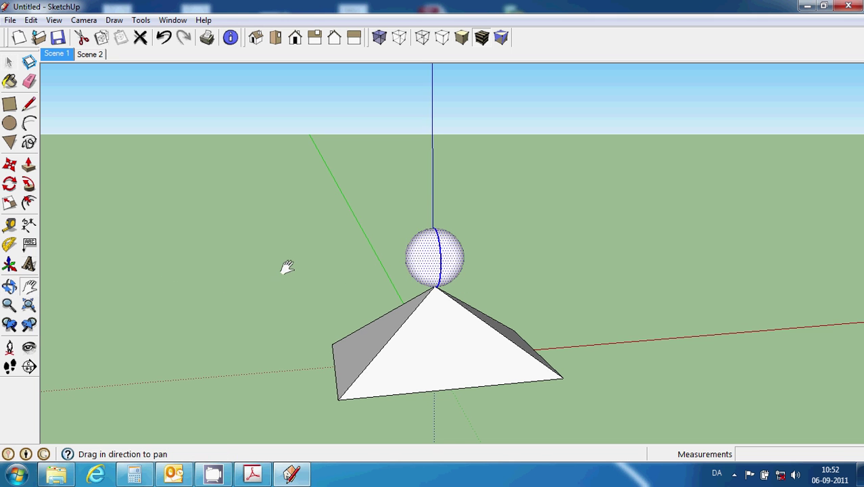
left_click_drag(285, 267, 282, 215)
scroll(304, 235, "up", 2)
Zoom out, go to Scene 2, and add Scene 3 from its tab menu
scroll(409, 258, "down", 2)
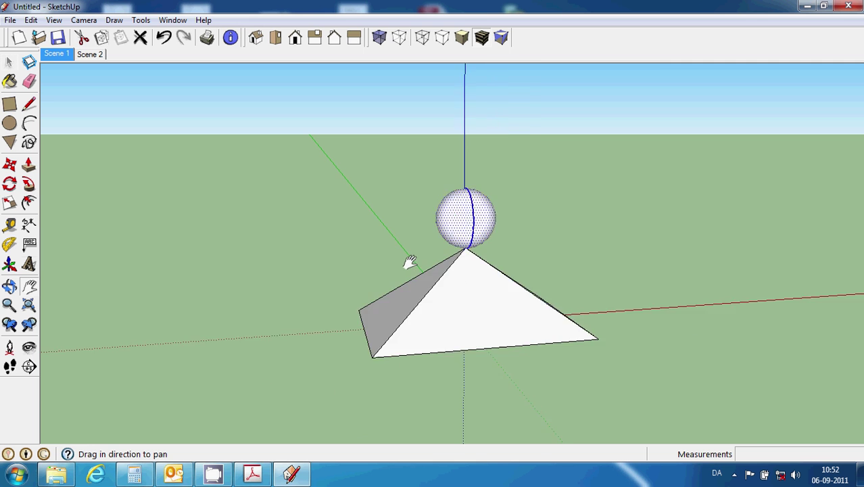
scroll(409, 261, "down", 1)
scroll(409, 270, "down", 1)
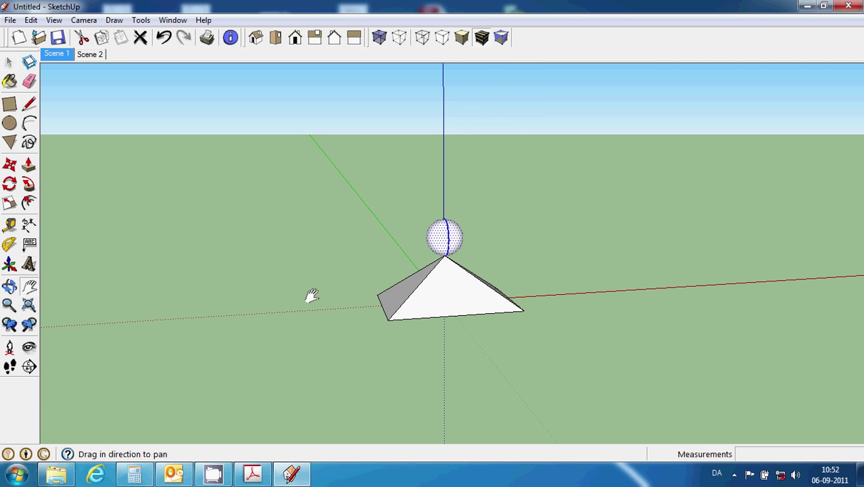
left_click(97, 55)
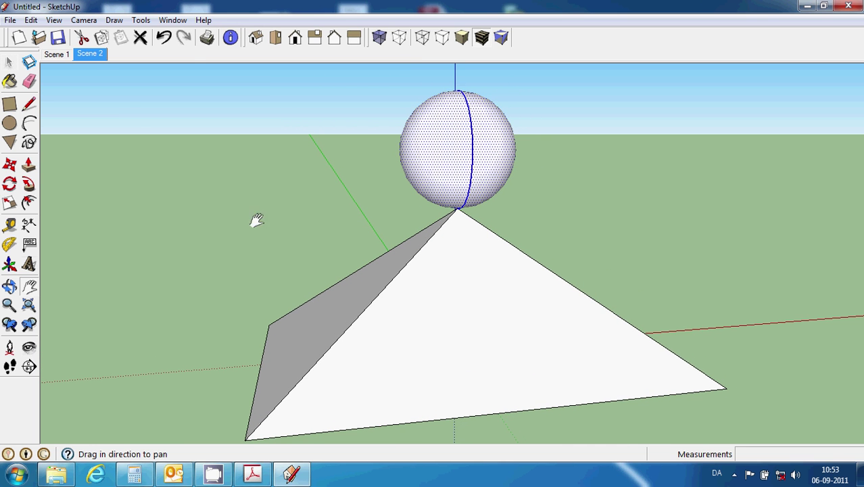
right_click(92, 59)
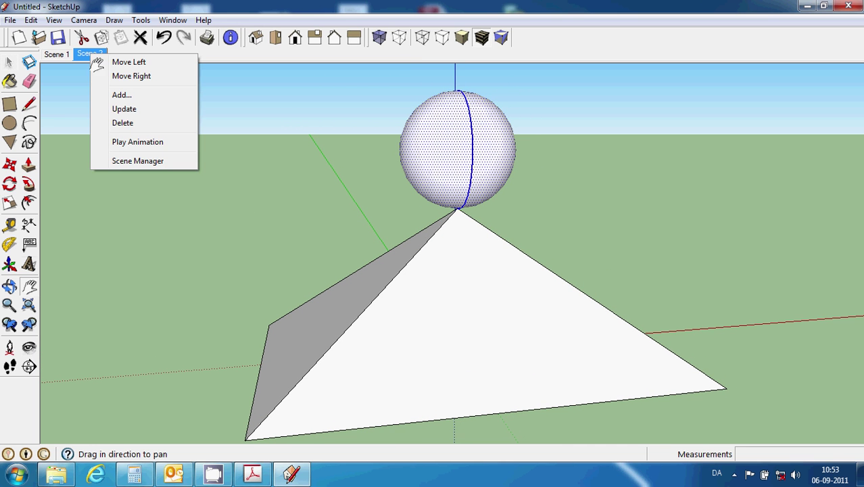
left_click(119, 96)
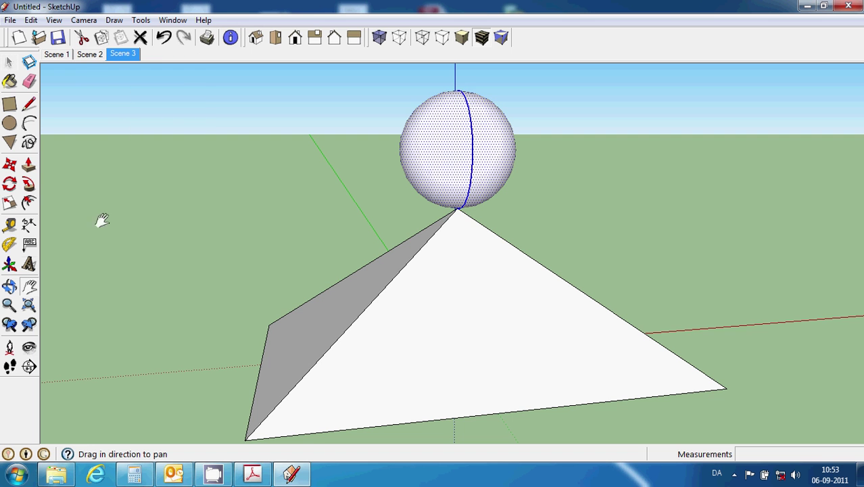
Orbit the pyramid and sphere to a new angle and add Scene 4
left_click(10, 286)
left_click_drag(328, 293, 337, 292)
left_click_drag(528, 302, 334, 310)
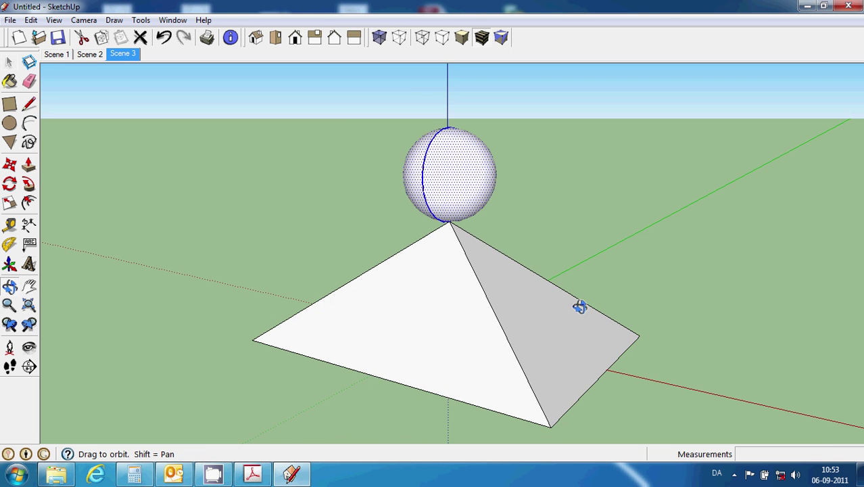
mouse_move(580, 305)
left_mouse_down()
mouse_move(448, 303)
mouse_move(593, 299)
mouse_move(488, 280)
left_mouse_up()
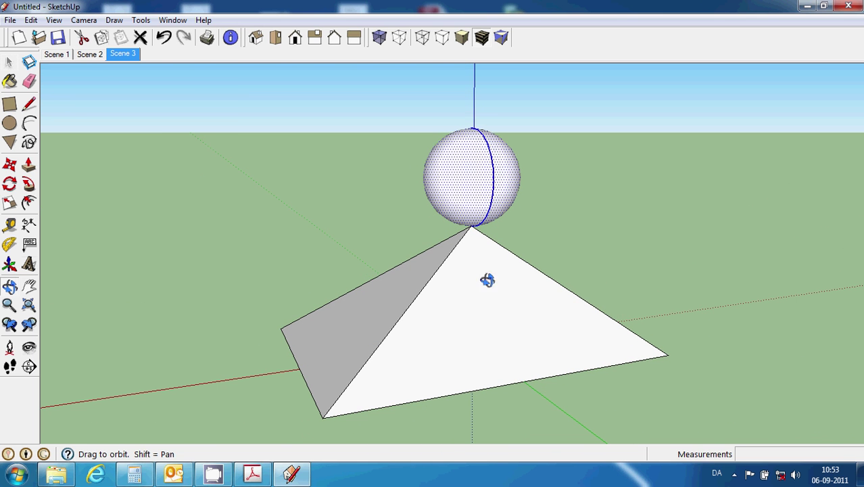
right_click(129, 57)
left_click(155, 92)
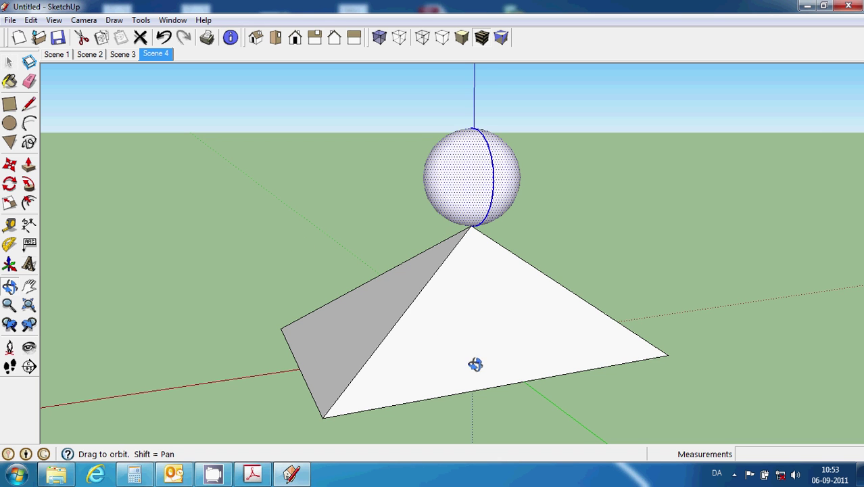
Orbit to a view from below with the sphere hanging beneath and add Scene 5
mouse_move(476, 365)
left_mouse_down()
mouse_move(459, 262)
mouse_move(473, 322)
mouse_move(486, 328)
mouse_move(483, 274)
mouse_move(479, 344)
mouse_move(488, 206)
left_mouse_up()
mouse_move(484, 269)
left_mouse_down()
mouse_move(501, 231)
mouse_move(501, 170)
mouse_move(397, 138)
left_mouse_up()
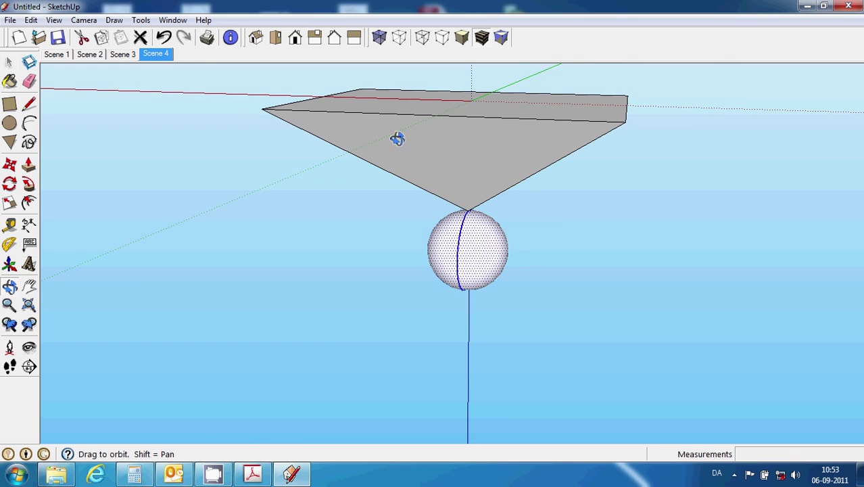
right_click(161, 55)
left_click(187, 95)
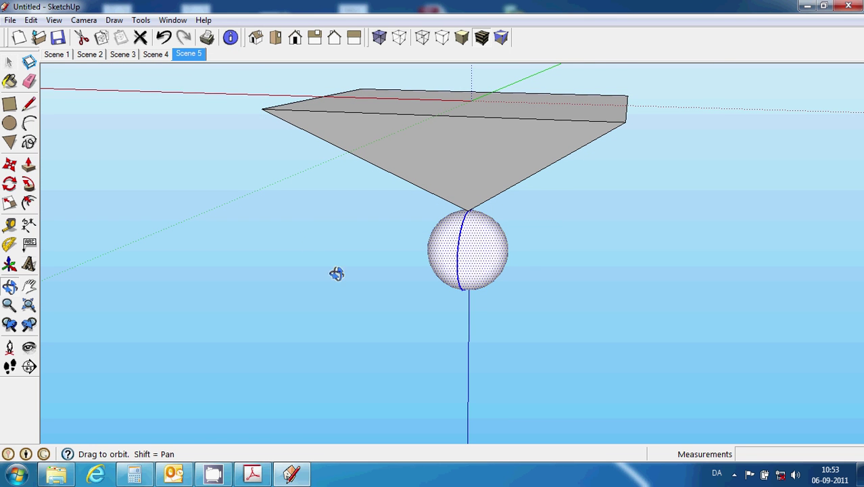
mouse_move(337, 274)
left_mouse_down()
mouse_move(393, 227)
mouse_move(393, 111)
mouse_move(406, 307)
mouse_move(403, 114)
left_mouse_up()
left_click_drag(411, 330, 384, 216)
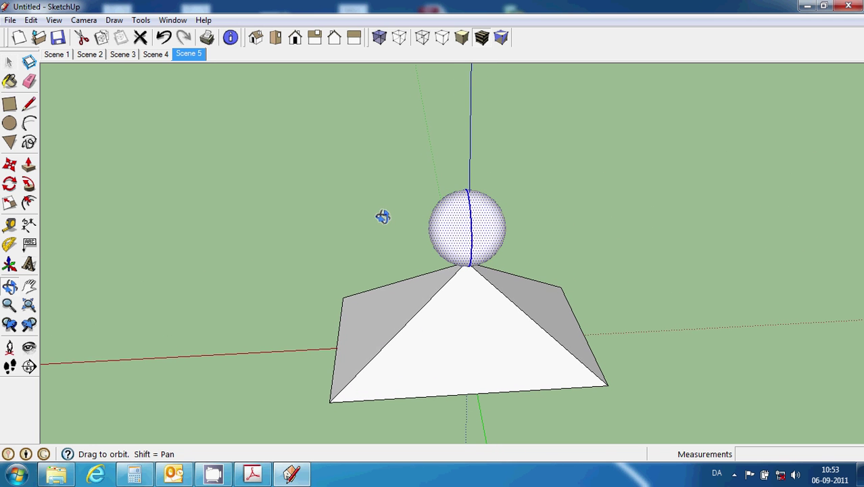
right_click(60, 58)
Play the scene animation from the scene tab menu and stop it at Scene 3
left_click(105, 142)
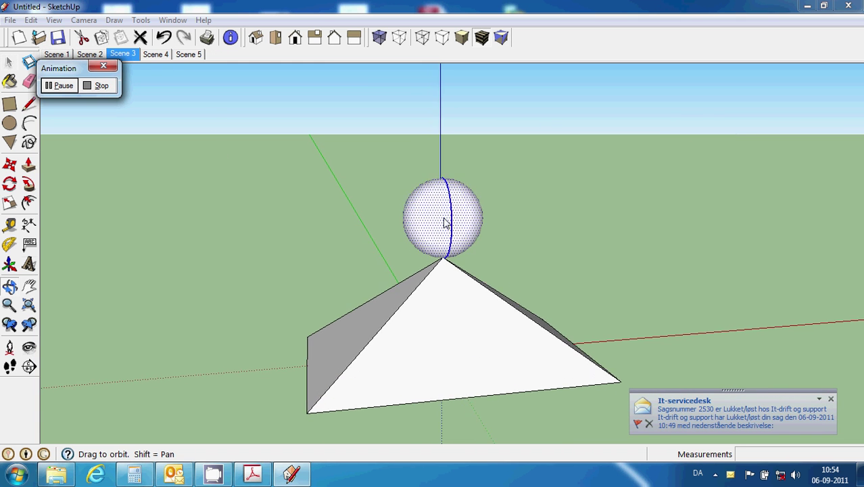
left_click(98, 86)
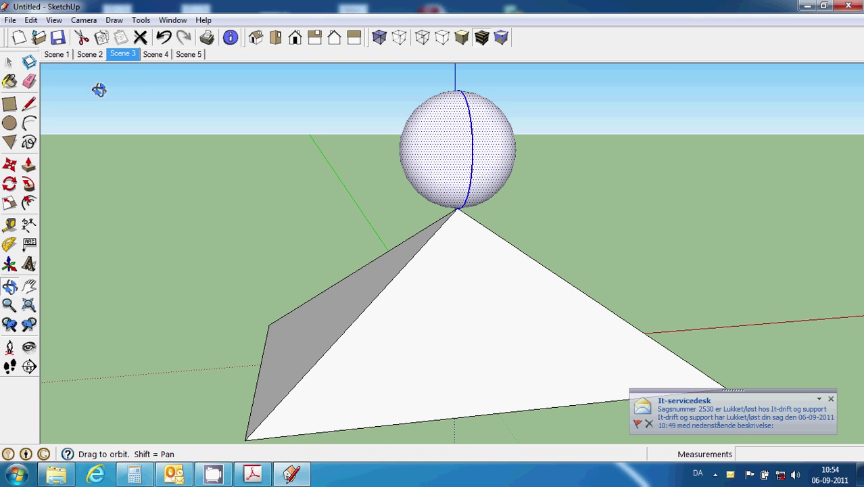
In the animation settings, set scene transitions to 2.5 seconds with a 0-second scene delay
left_click(54, 20)
mouse_move(82, 223)
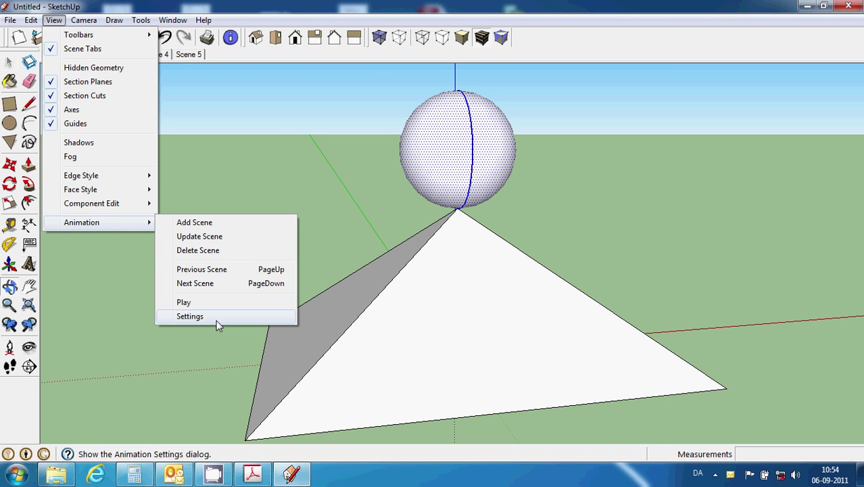
left_click(215, 316)
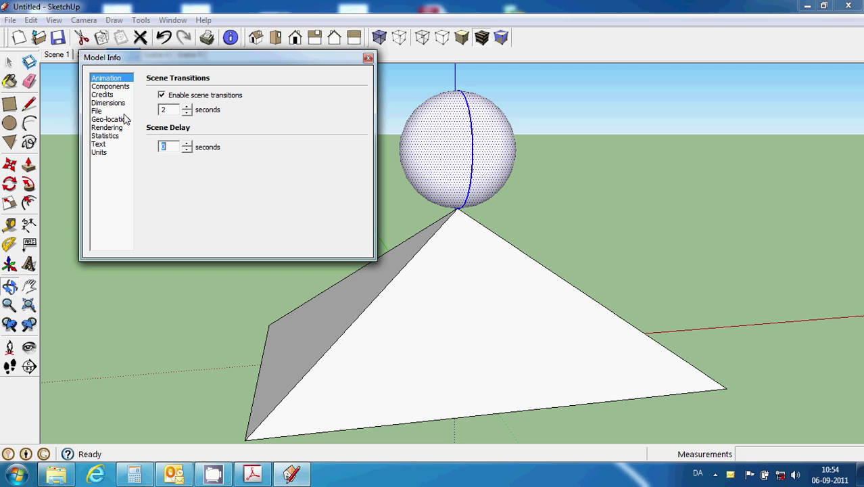
left_click(188, 108)
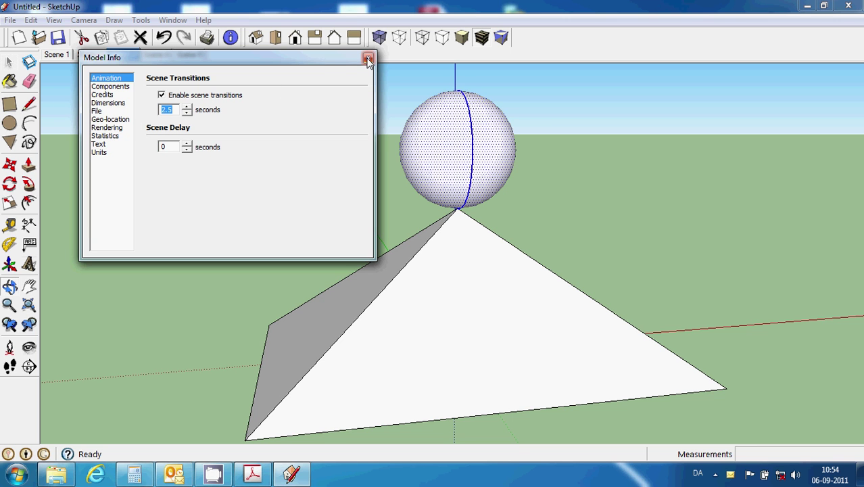
Close Model Info, replay the scene animation with the slower transitions, and stop it
left_click(369, 60)
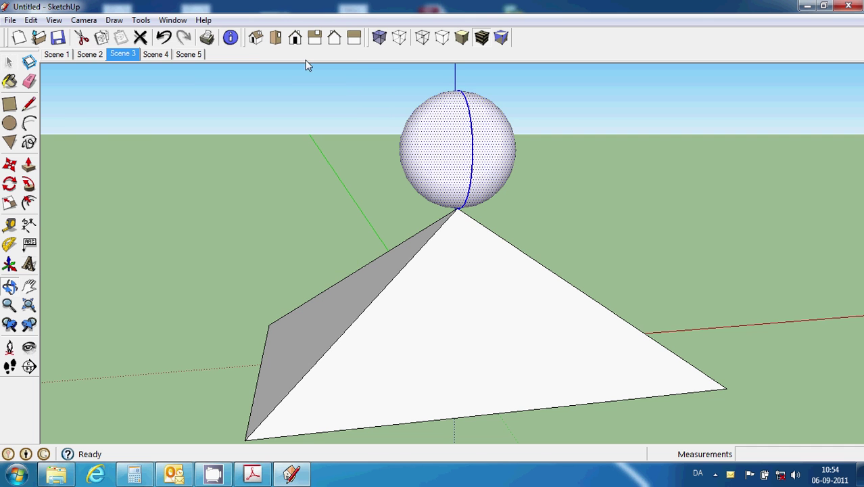
right_click(60, 60)
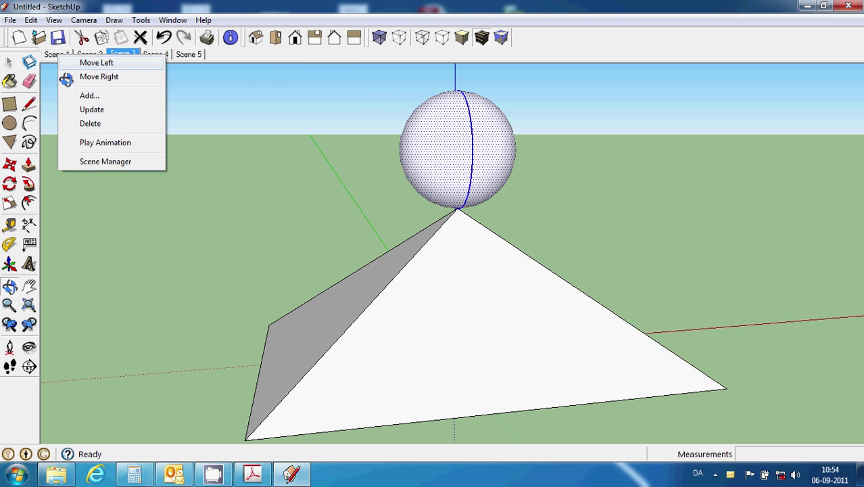
left_click(88, 141)
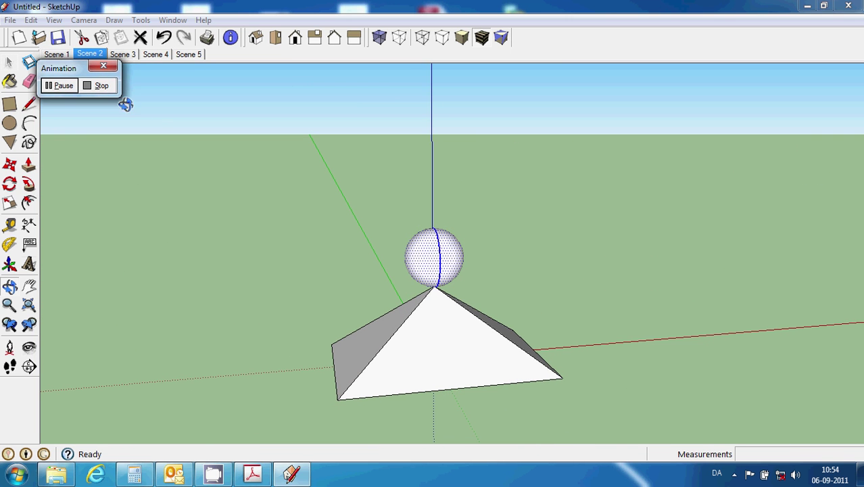
left_click(101, 85)
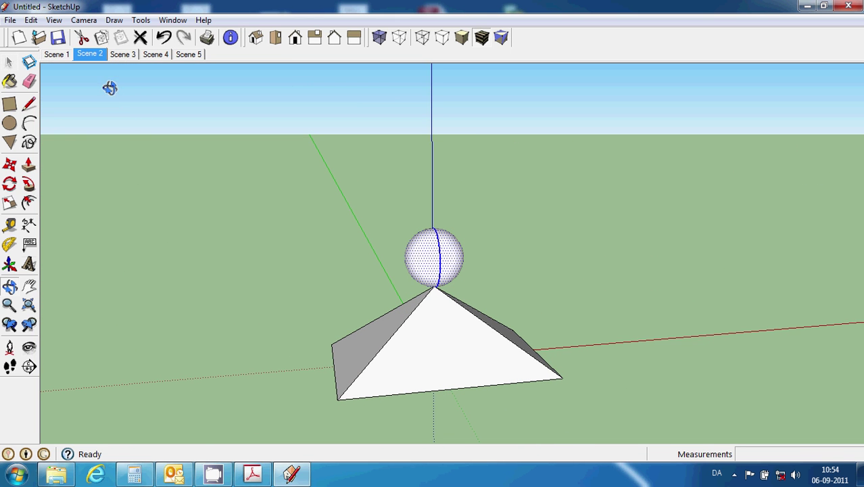
Switch to the Scene 3 view, then return to the Scene 2 view
left_click(121, 55)
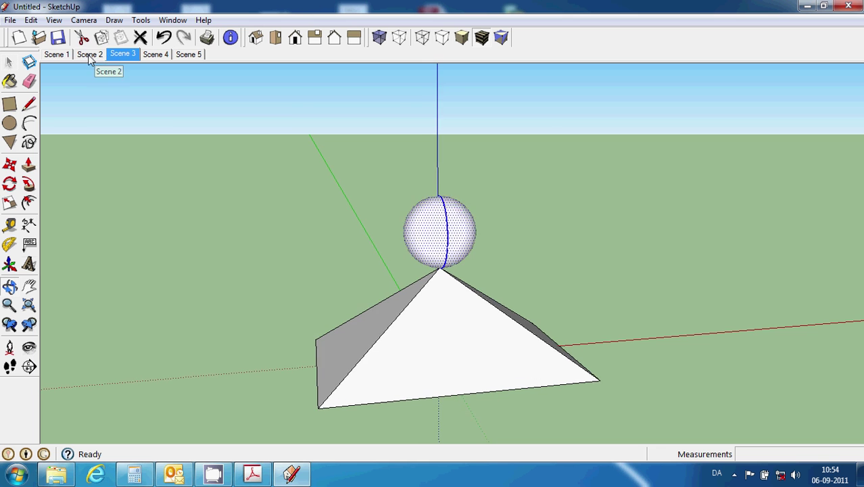
left_click(88, 54)
left_click(123, 55)
left_click(90, 54)
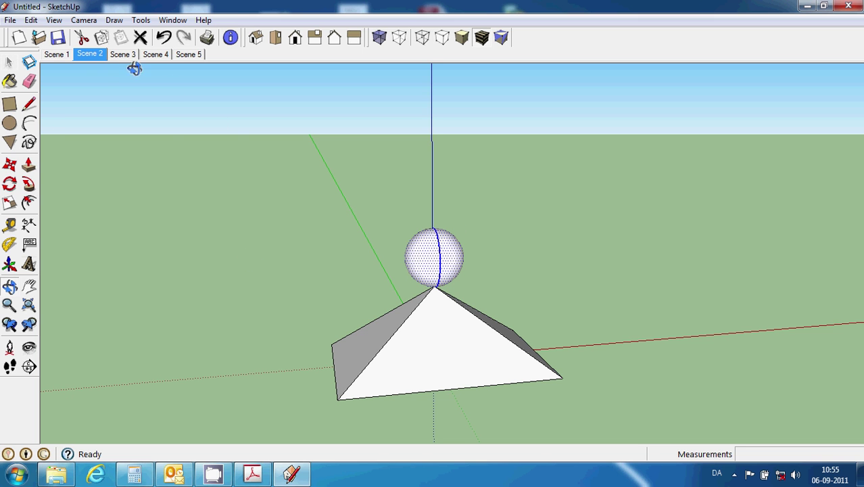
left_click(10, 20)
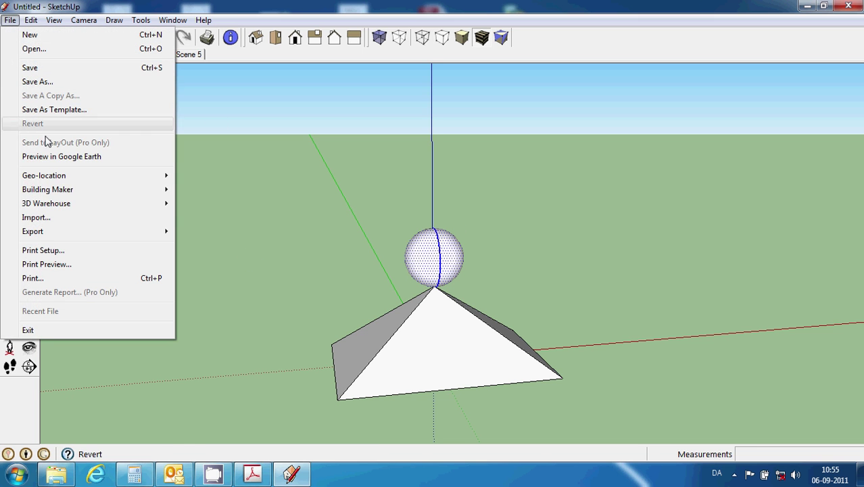
mouse_move(32, 231)
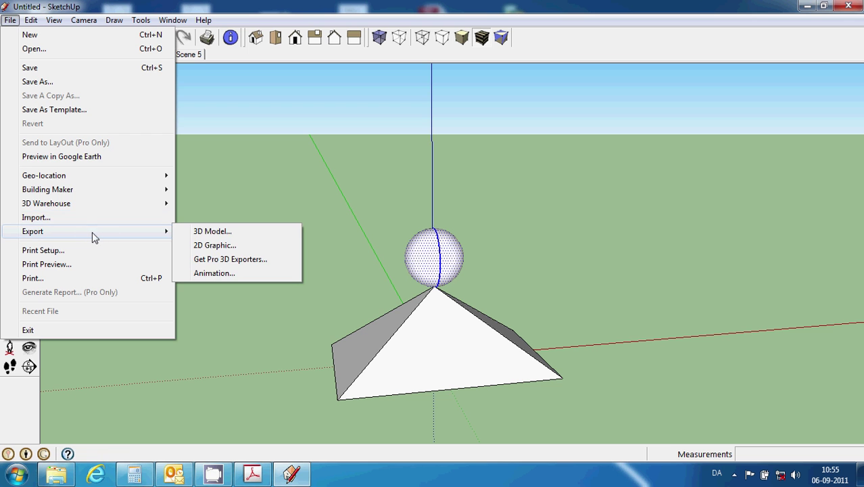
Export the scene animation as AVI file 'Animations Bold' to the Skrivebord desktop folder
left_click(224, 274)
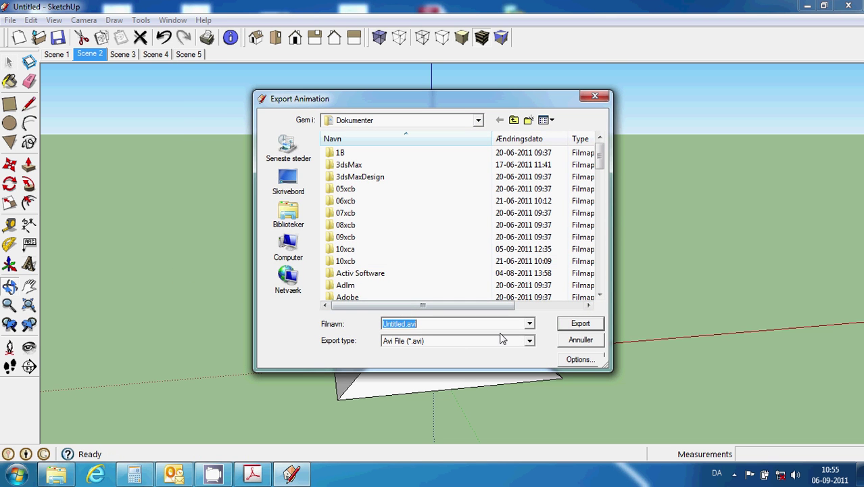
left_click(530, 342)
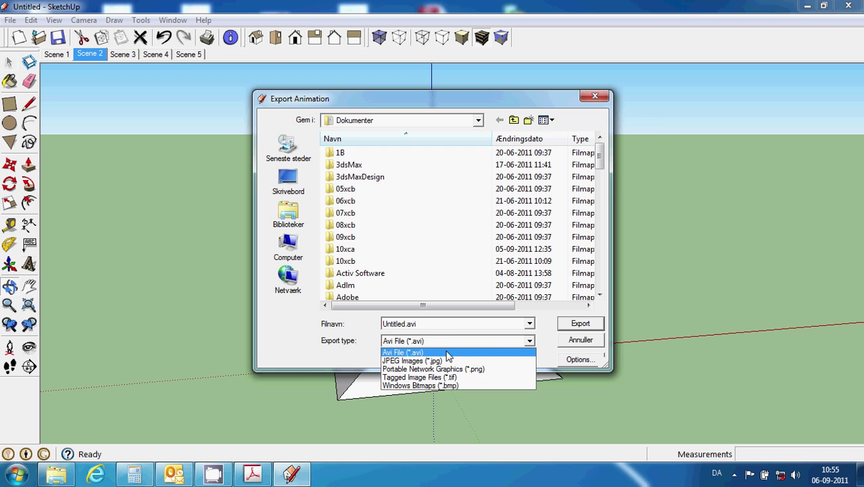
left_click(405, 354)
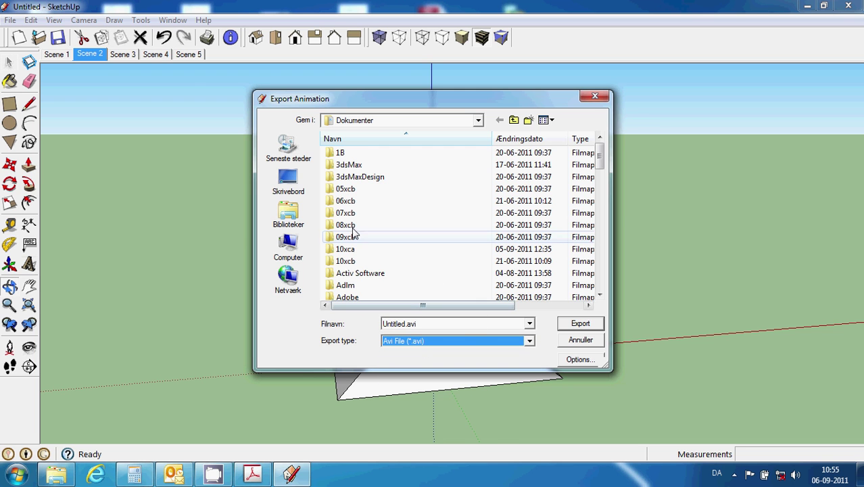
left_click(430, 324)
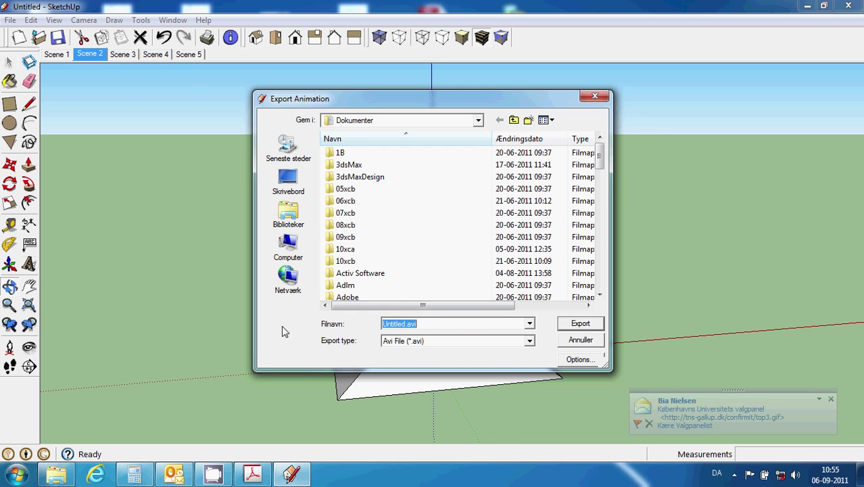
type("A")
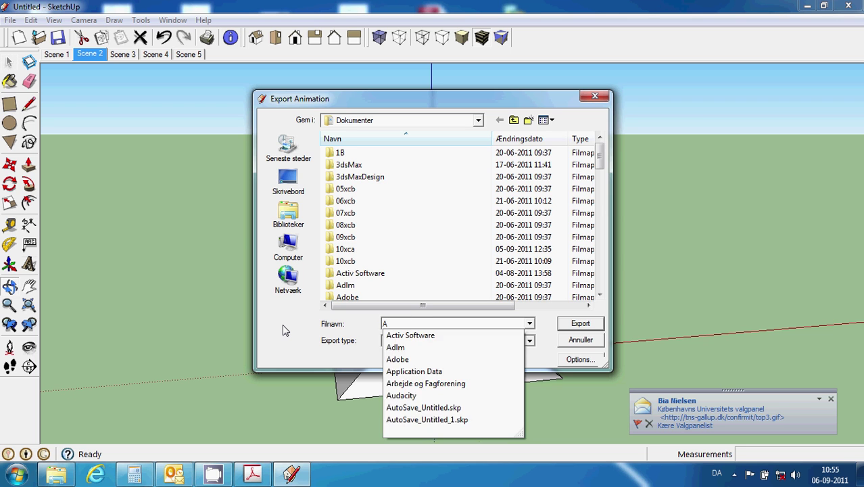
type("nimations")
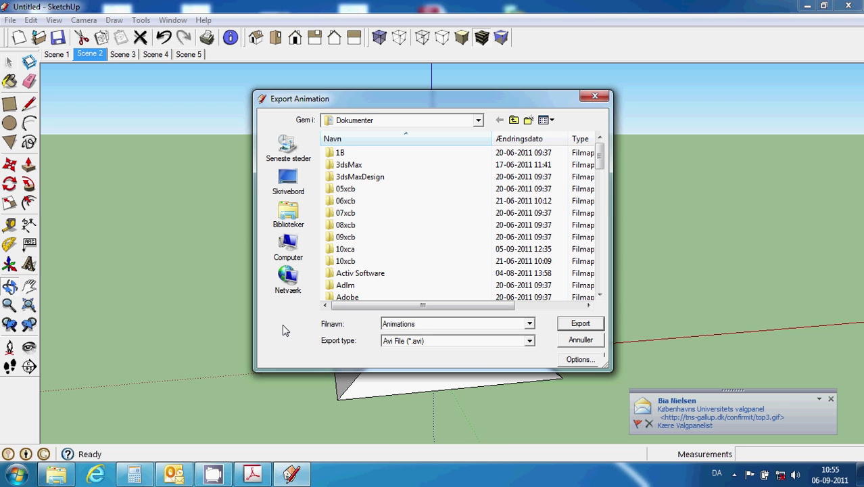
type(" a")
key("BackSpace")
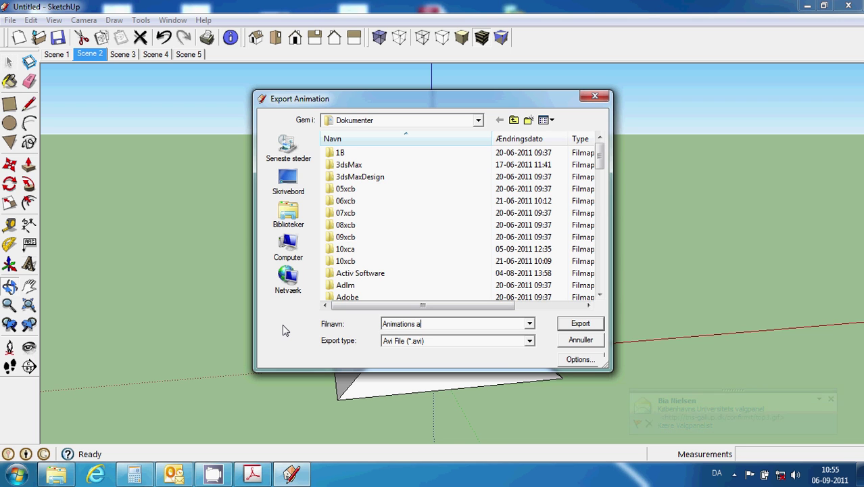
key("BackSpace")
type("Bold")
left_click(288, 181)
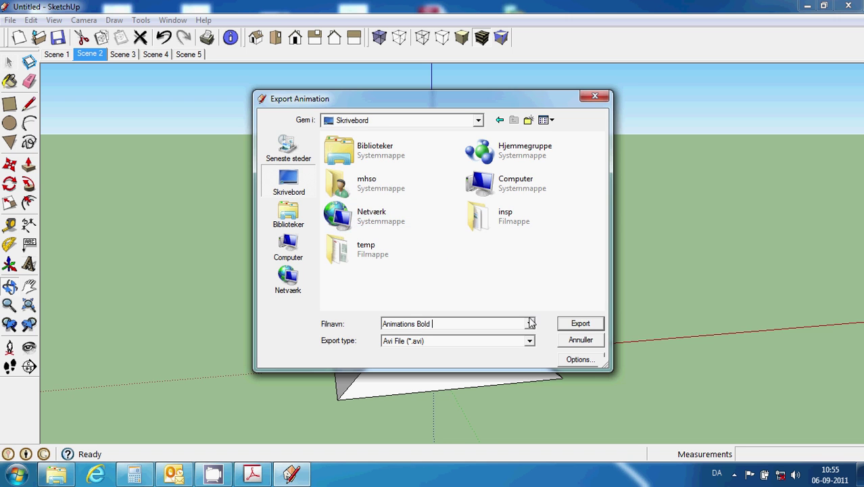
left_click(580, 324)
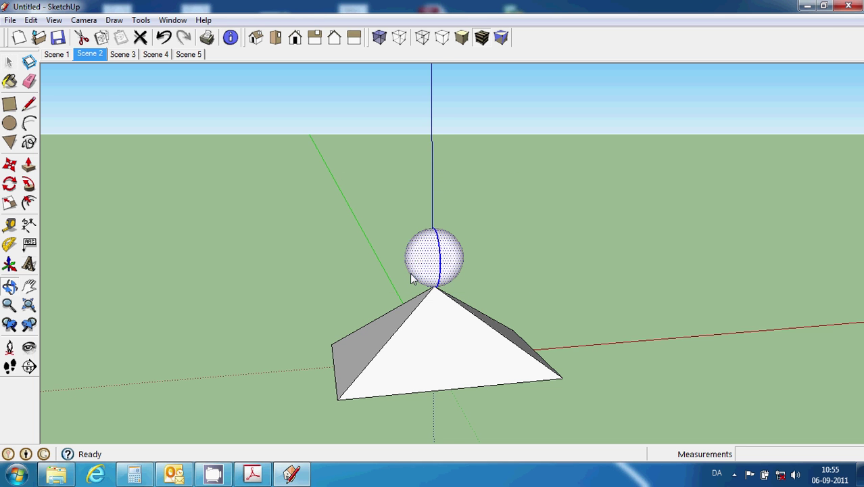
Minimize SketchUp, play Animations Bold.avi from the desktop, then close the player
left_click(806, 6)
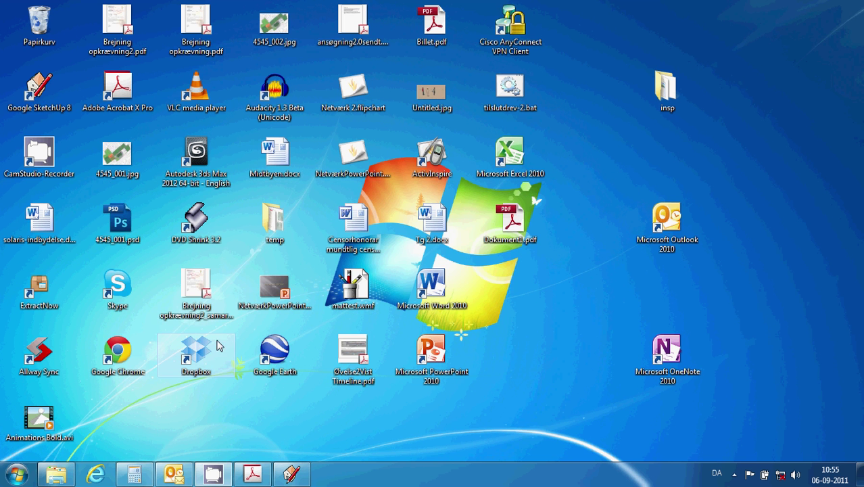
double_click(38, 423)
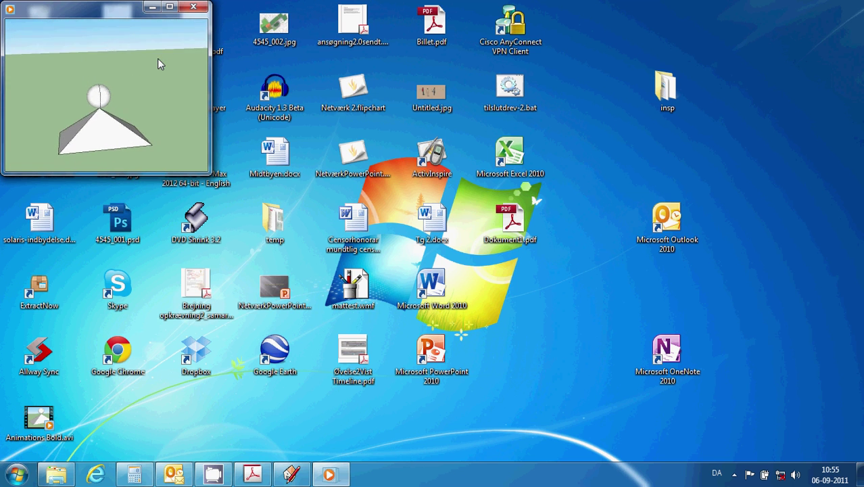
left_click(194, 7)
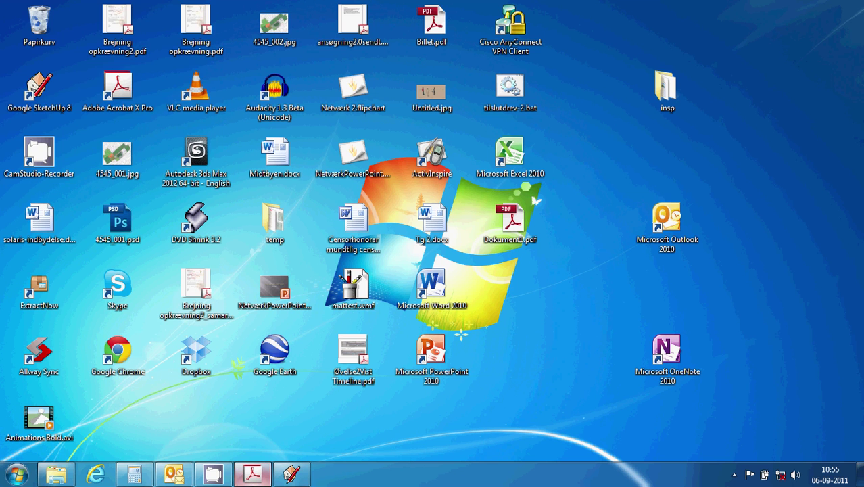
Restore SketchUp from the taskbar and show the hidden system tray icons
left_click(291, 474)
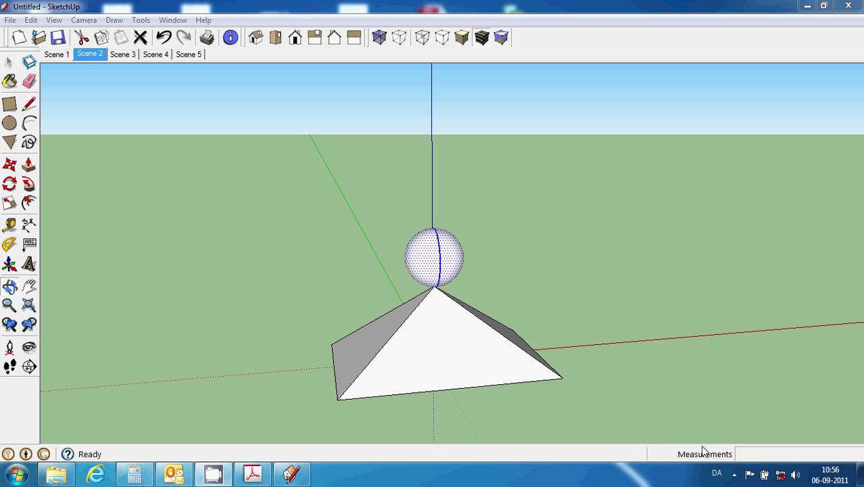
left_click(735, 475)
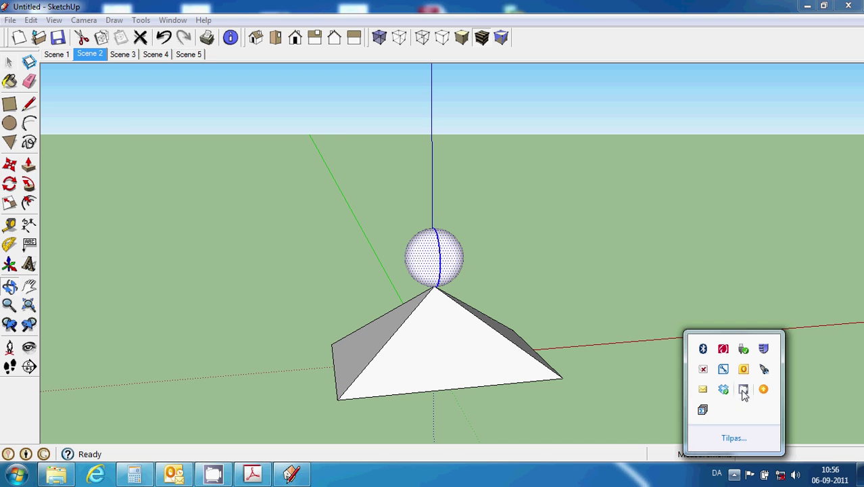